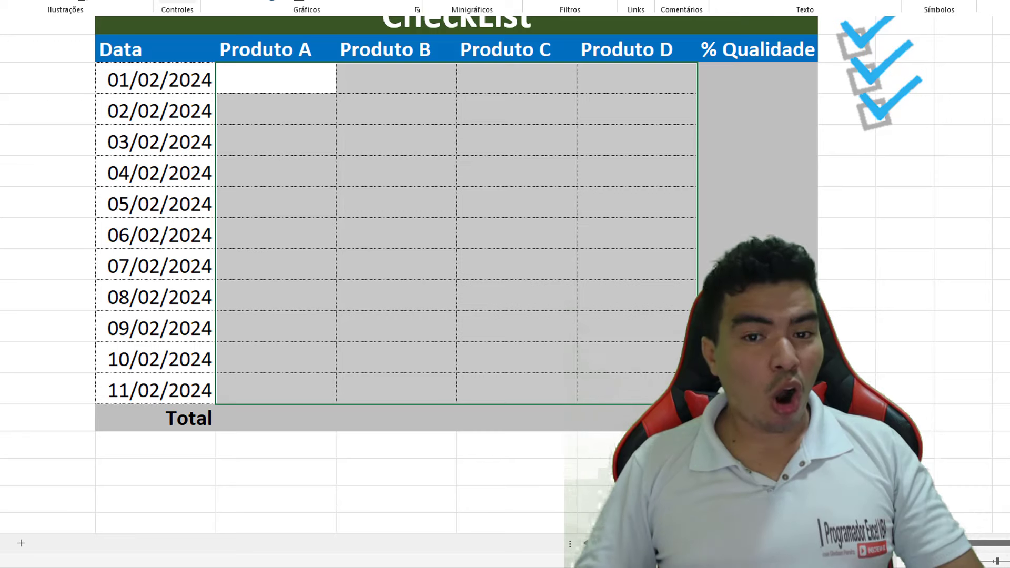
Step: Insert checkboxes in the product cells and leave the 01/02/2024 Produto A box ticked
click(178, 2)
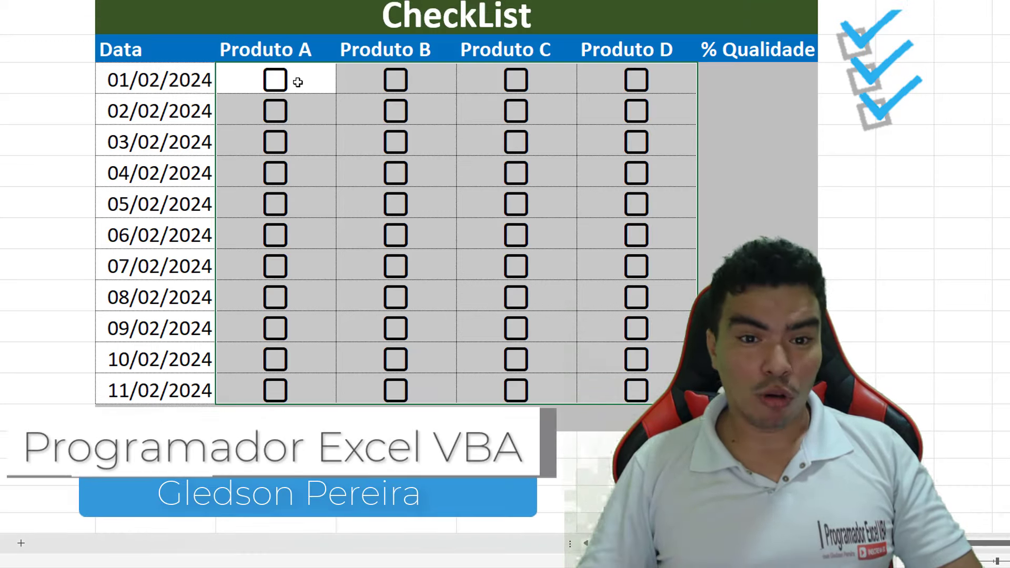
click(280, 82)
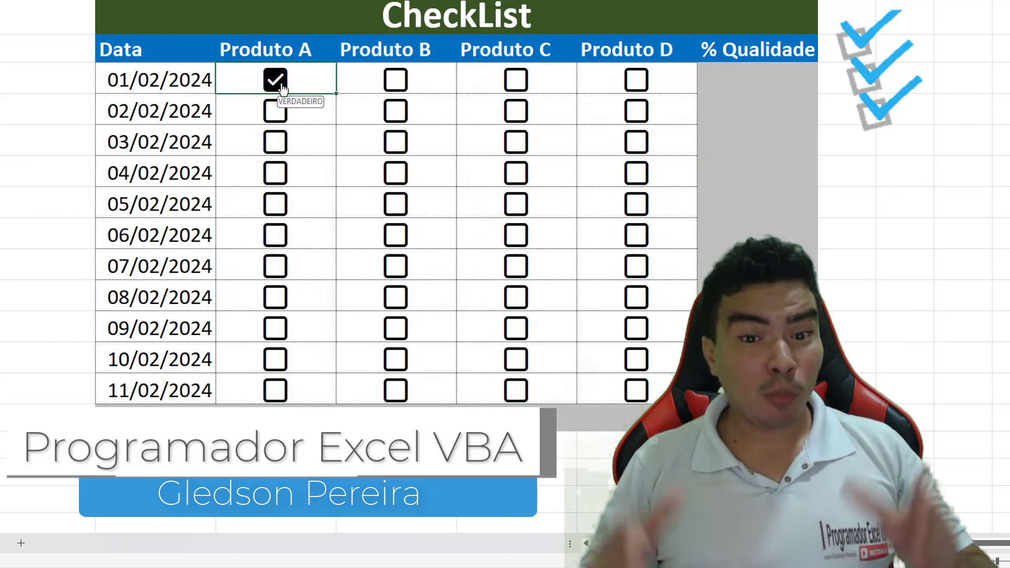
click(282, 85)
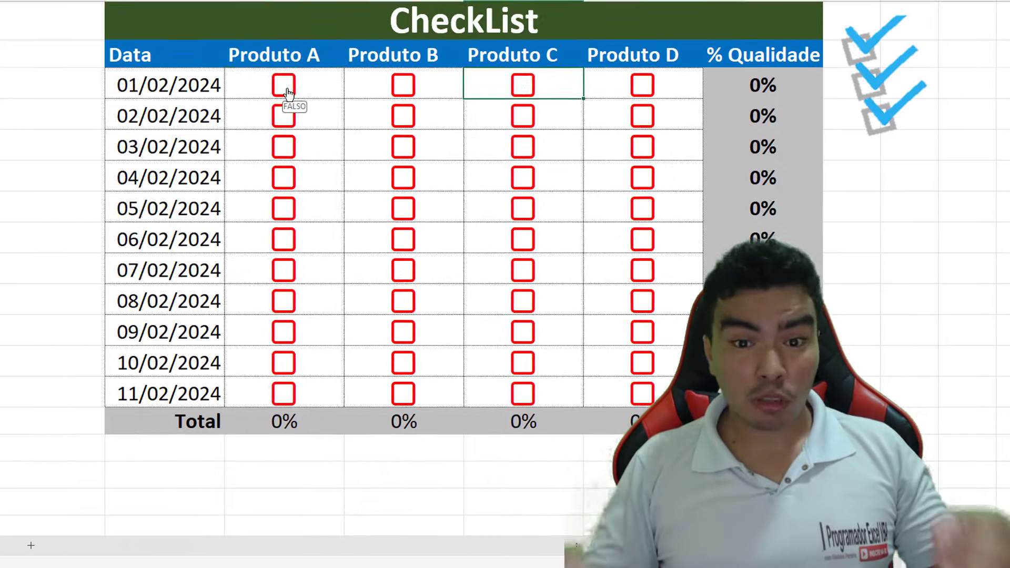
click(283, 85)
Step: Tick assorted Produto A–D boxes for 01/02, 03/02, 05/02, 07/02, 08/02, 09/02 and 11/02/2024
click(292, 148)
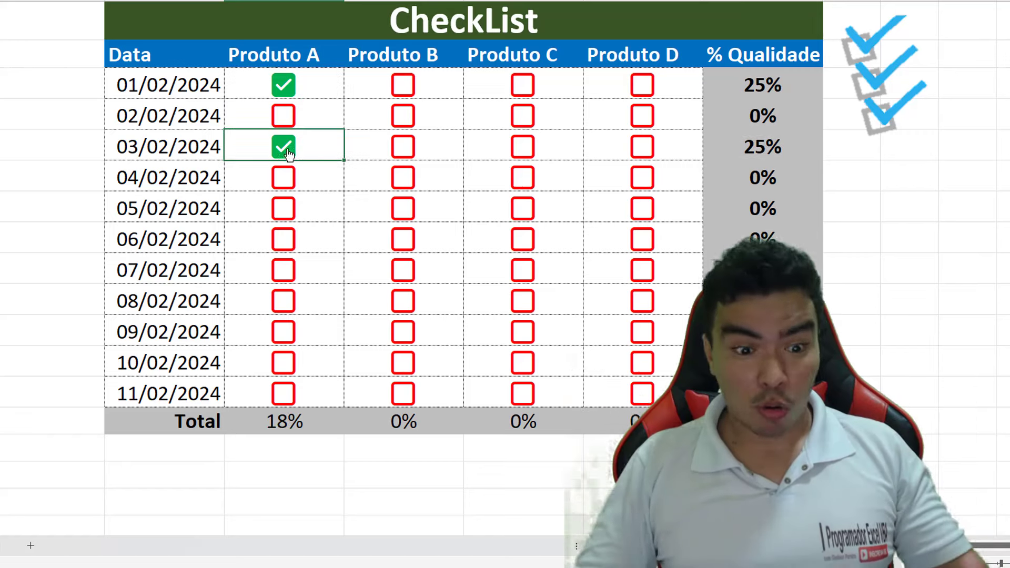
click(402, 147)
click(404, 89)
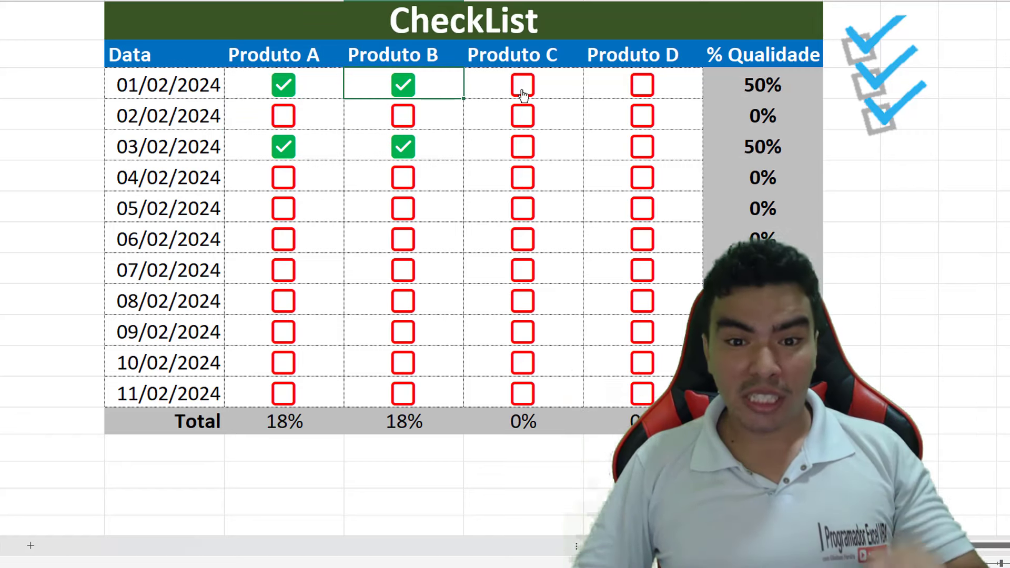
click(521, 89)
click(521, 146)
click(523, 208)
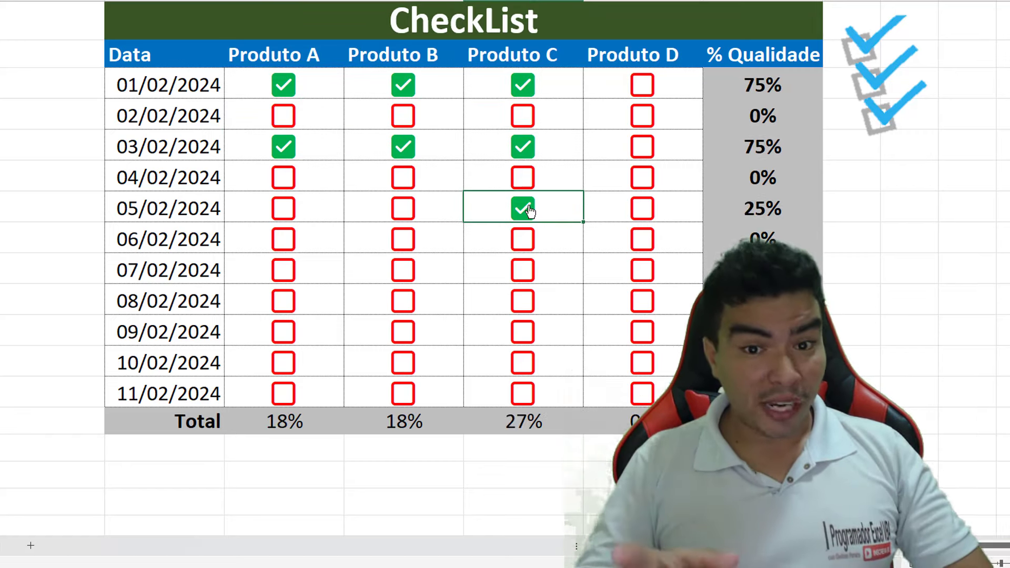
click(405, 271)
click(284, 279)
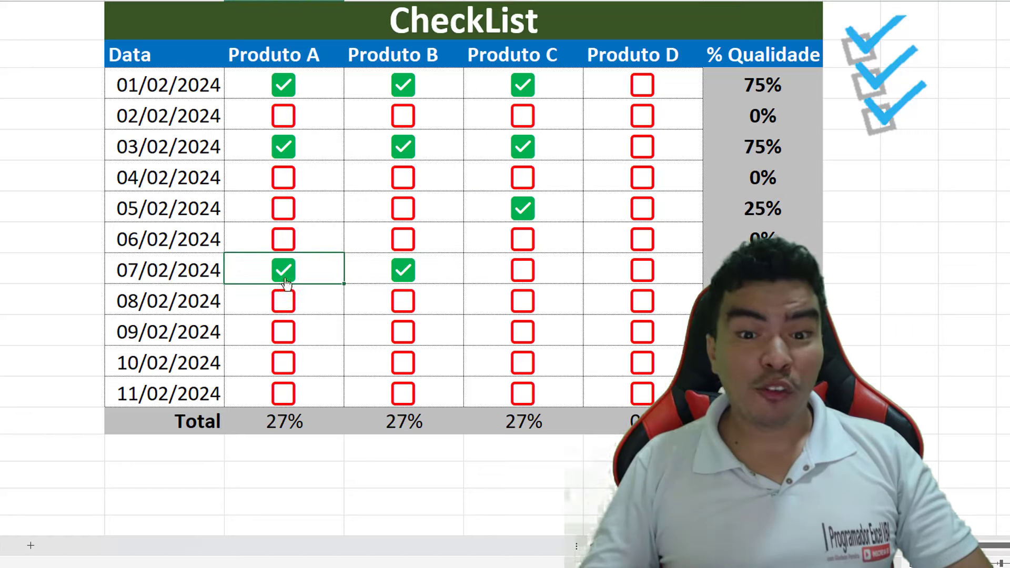
click(283, 333)
click(283, 392)
click(403, 394)
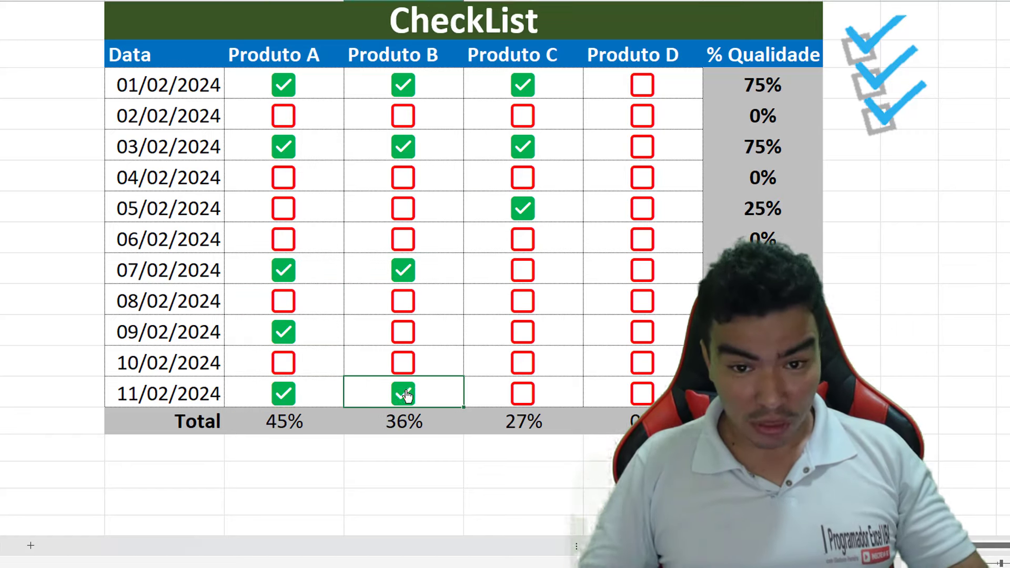
click(522, 393)
click(643, 399)
click(644, 399)
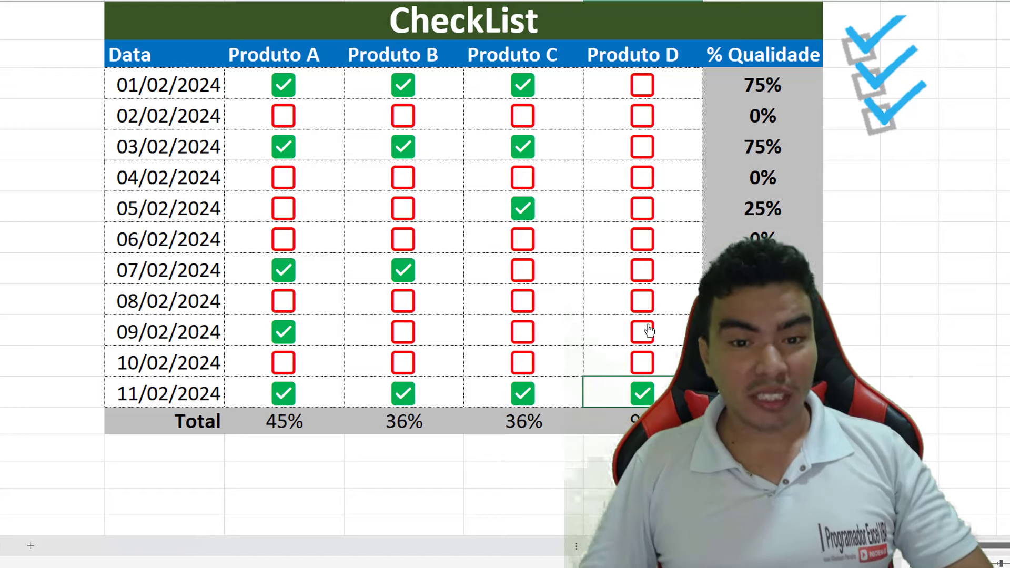
click(642, 301)
click(643, 211)
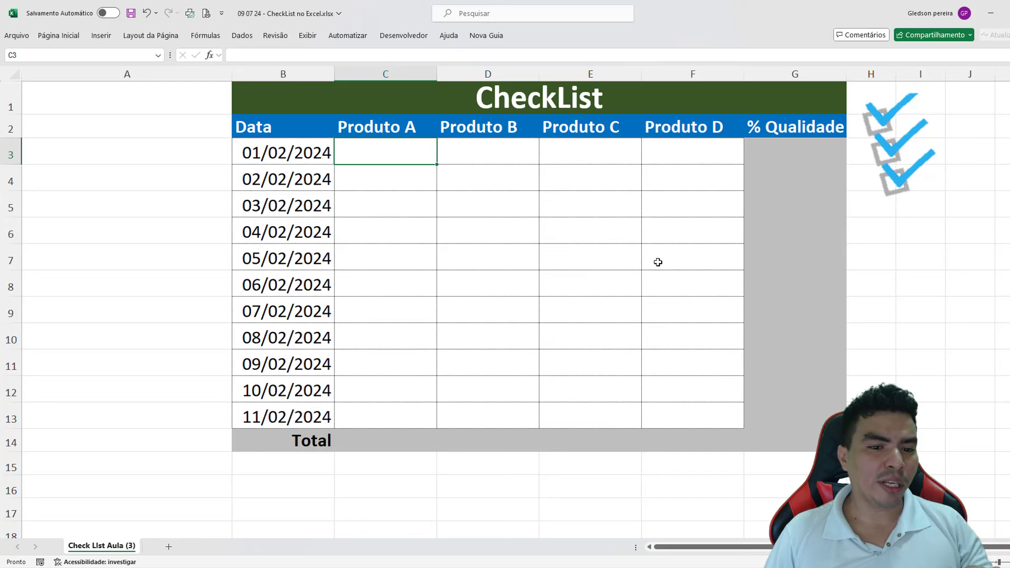
Step: Insert a checkbox into every cell of C3:F13
drag(423, 158, 687, 411)
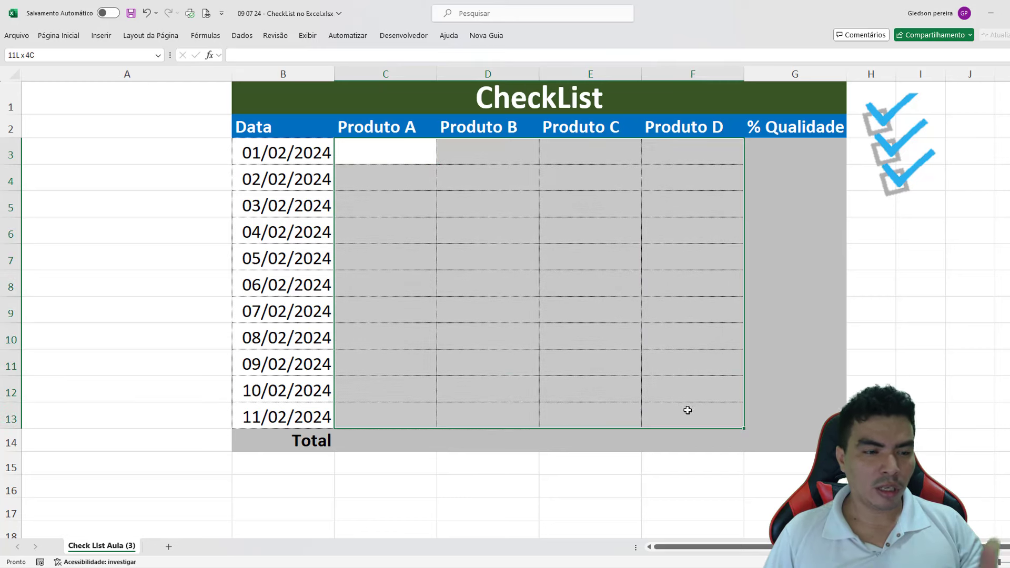
click(103, 35)
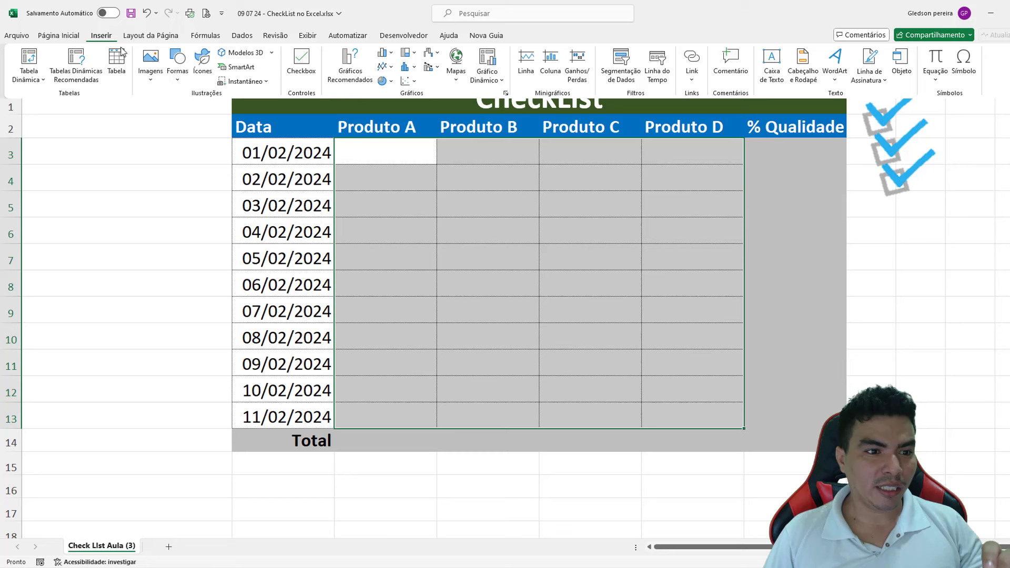
click(307, 67)
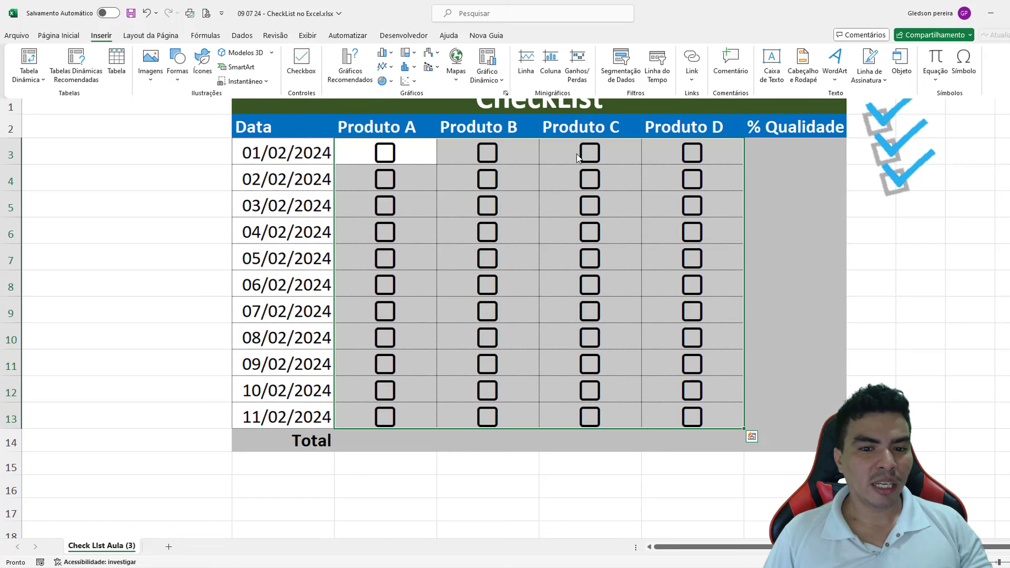
Step: Toggle the C3 checkbox between VERDADEIRO and FALSO, leaving it ticked, and reselect C3:F13
click(389, 157)
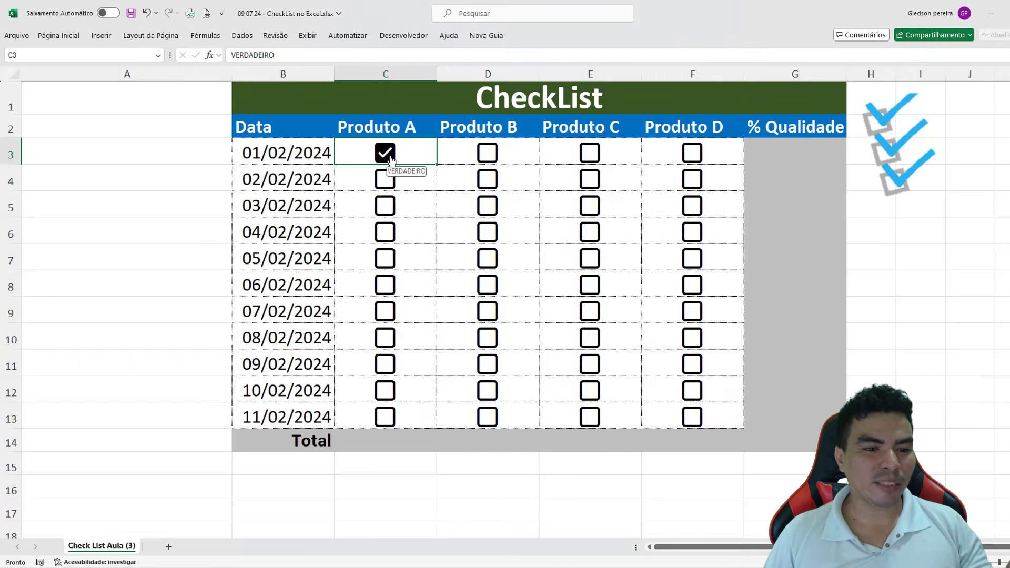
click(390, 157)
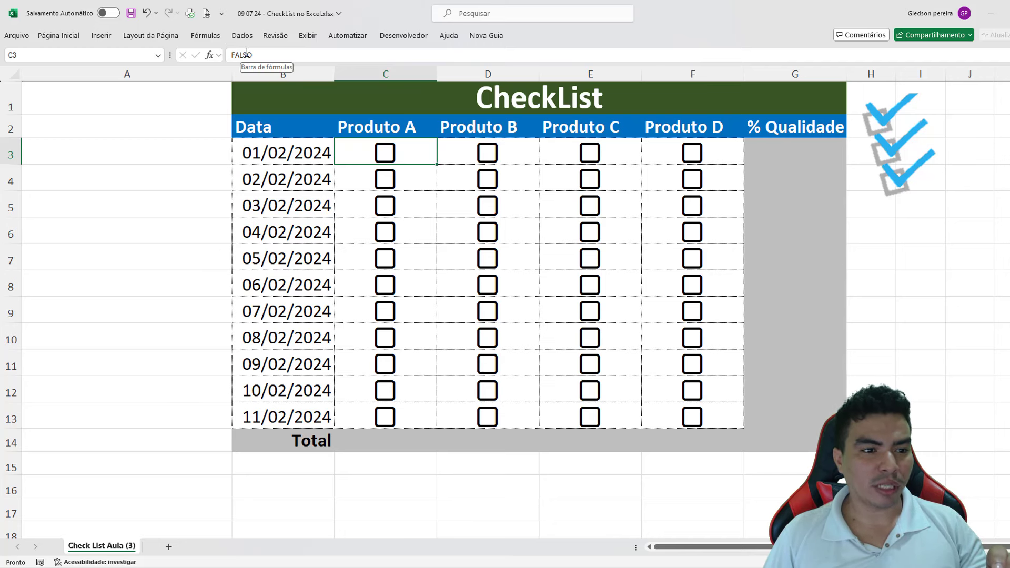
click(385, 151)
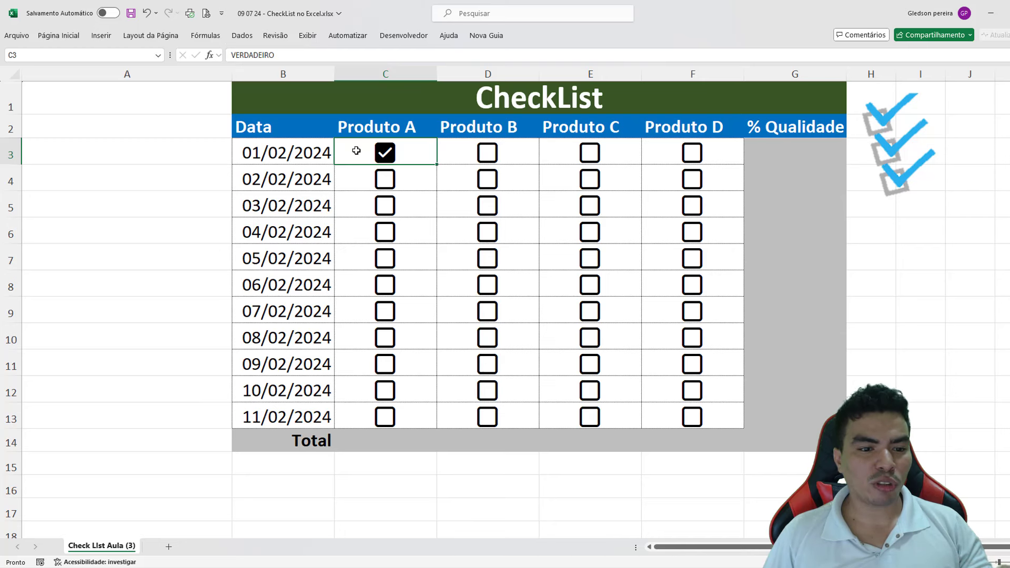
mouse_move(384, 152)
mouse_move(369, 152)
mouse_down()
mouse_move(642, 264)
mouse_move(703, 418)
mouse_up()
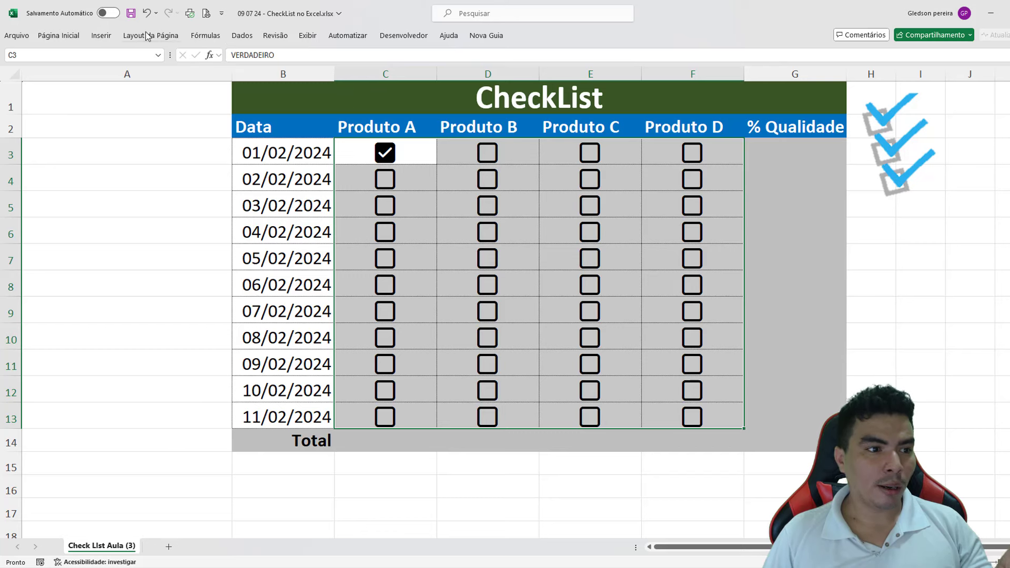
Step: Add a conditional formatting rule giving cells equal to verdadeiro a green font
click(75, 36)
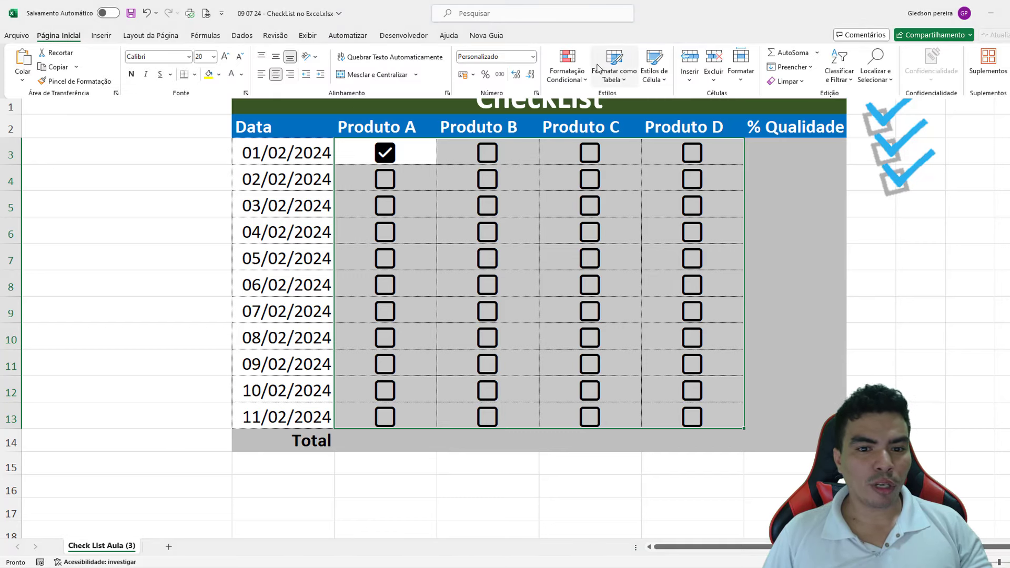
click(571, 64)
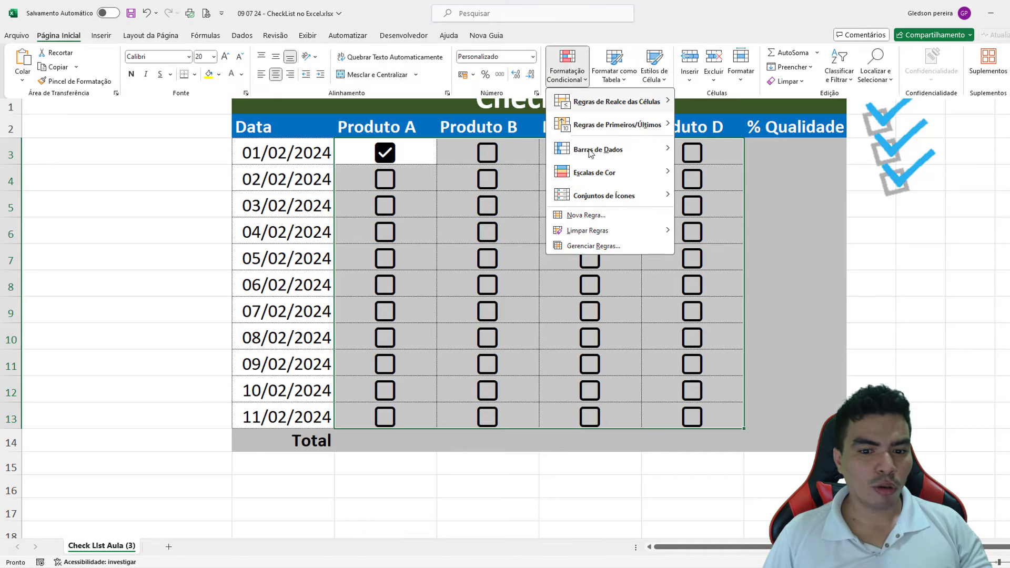
click(598, 220)
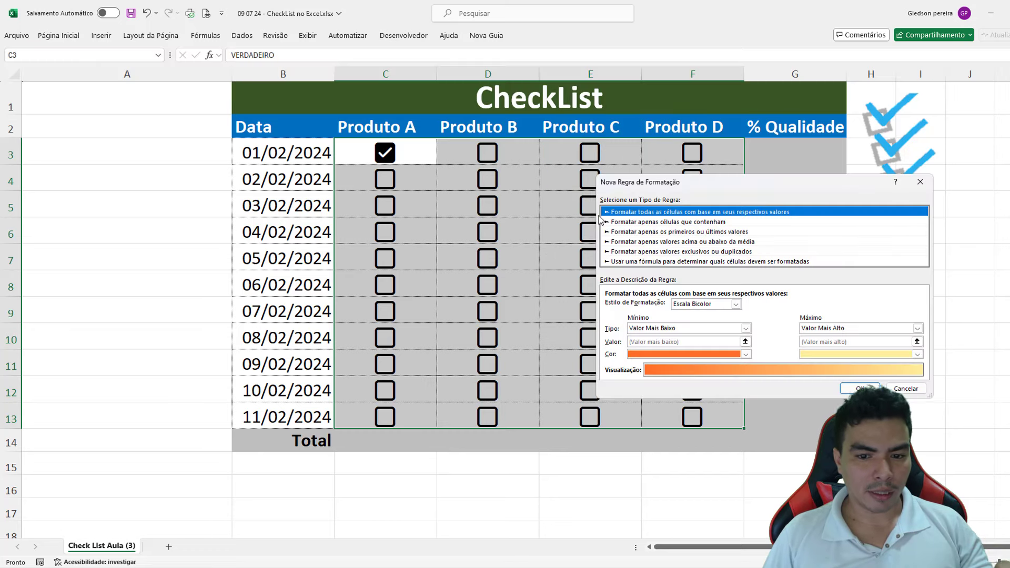
click(632, 222)
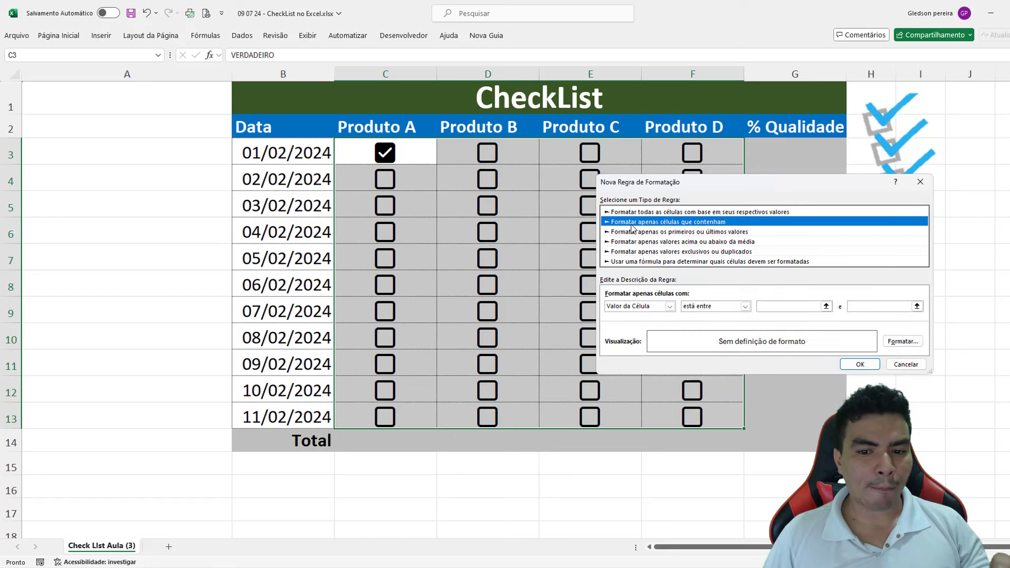
click(745, 307)
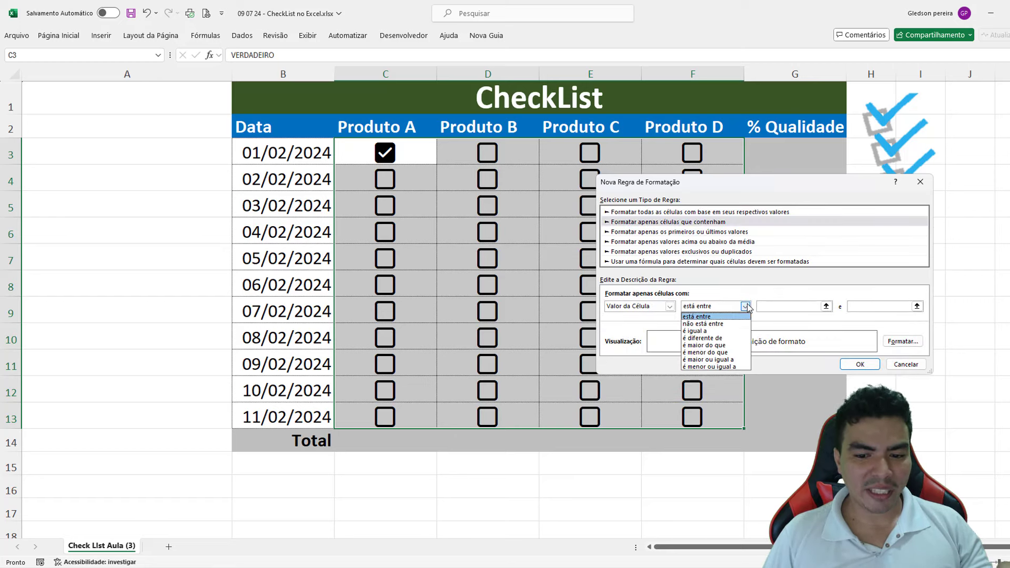
click(705, 331)
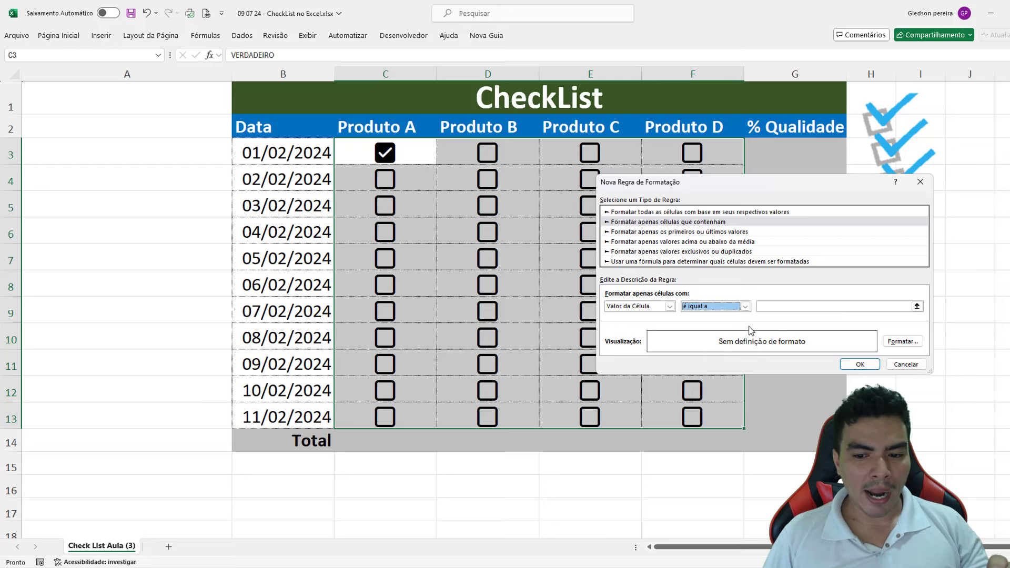
click(789, 309)
text(ve)
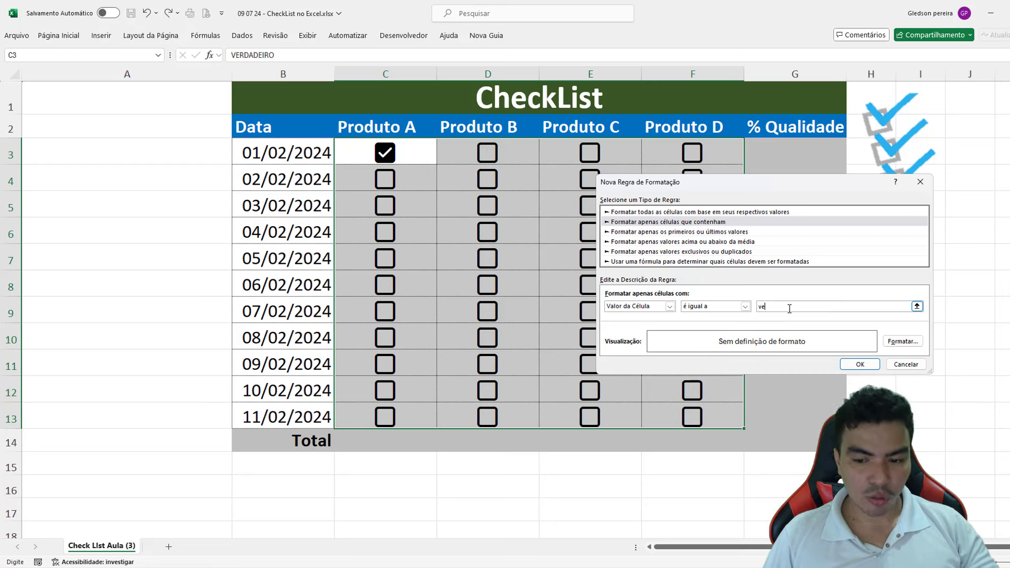
text(rdadeiro)
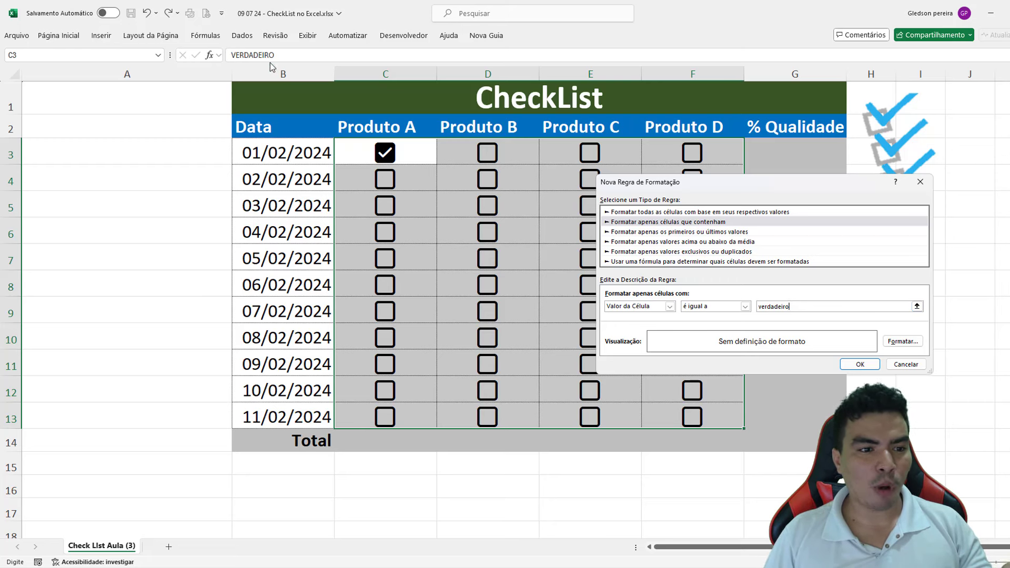
click(893, 343)
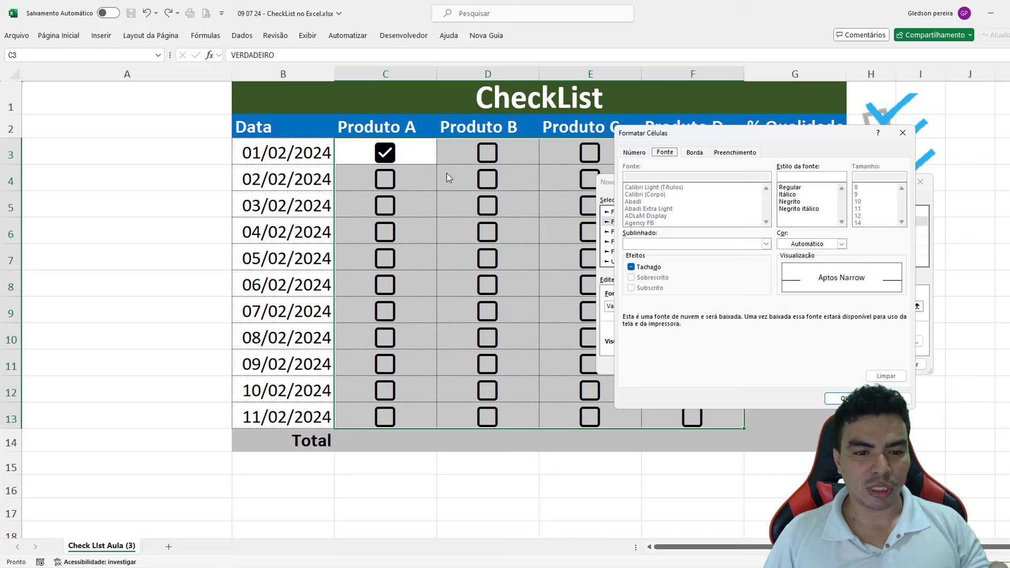
click(841, 244)
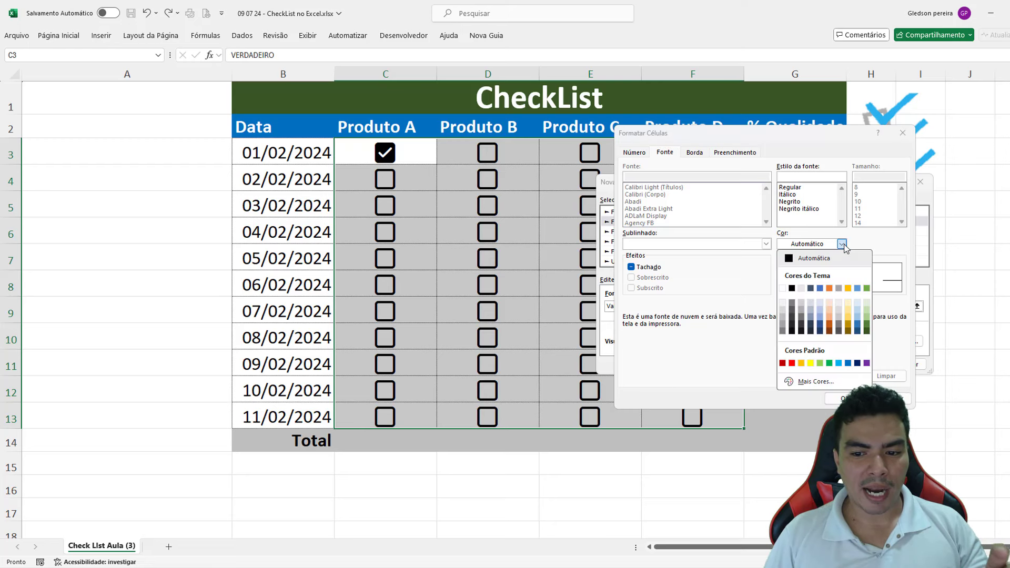
click(830, 363)
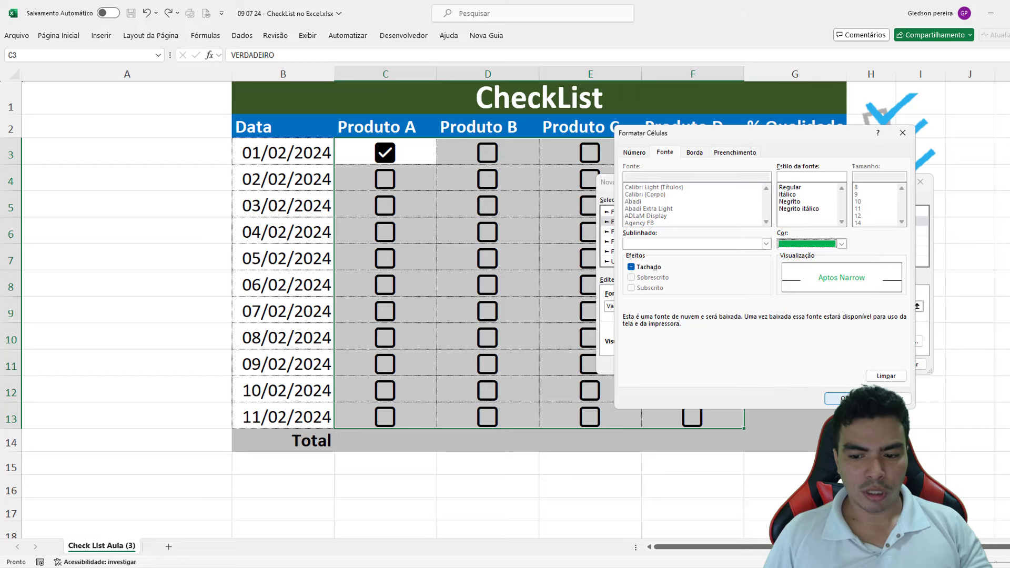
click(840, 398)
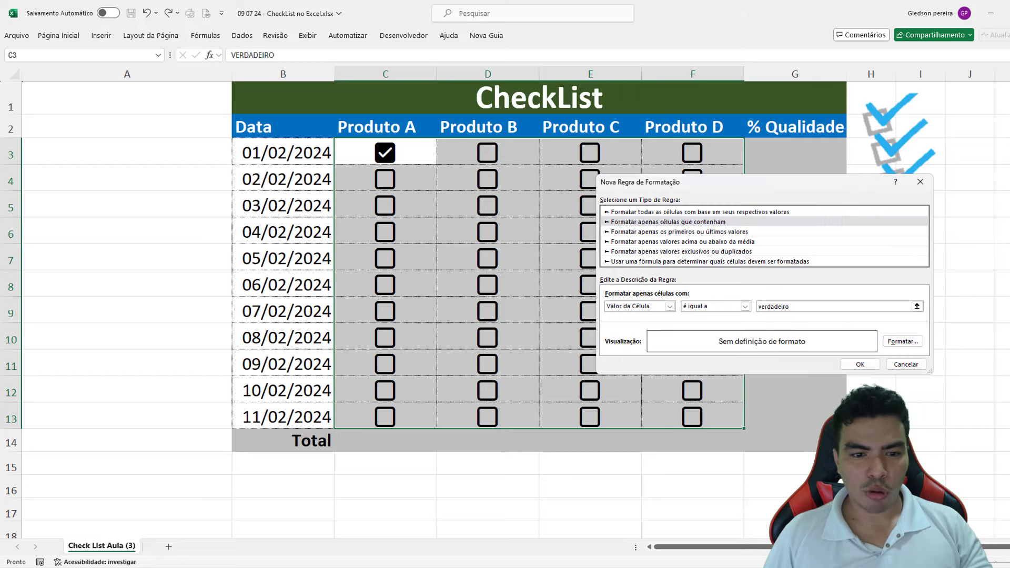
click(860, 364)
Step: Tick the C5, C6 and C7 Produto A boxes, then reselect C3:F13
key(Down)
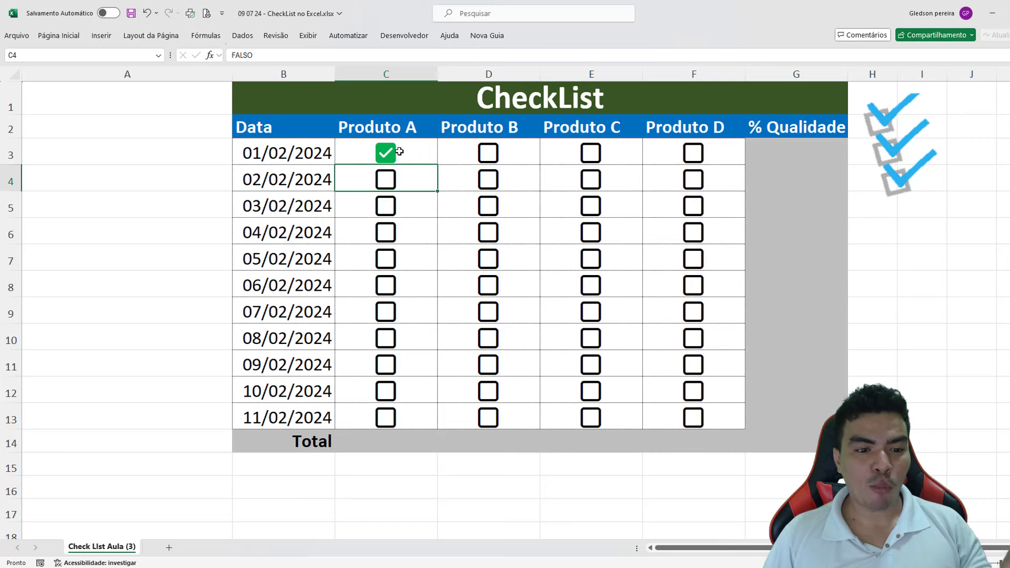
click(388, 206)
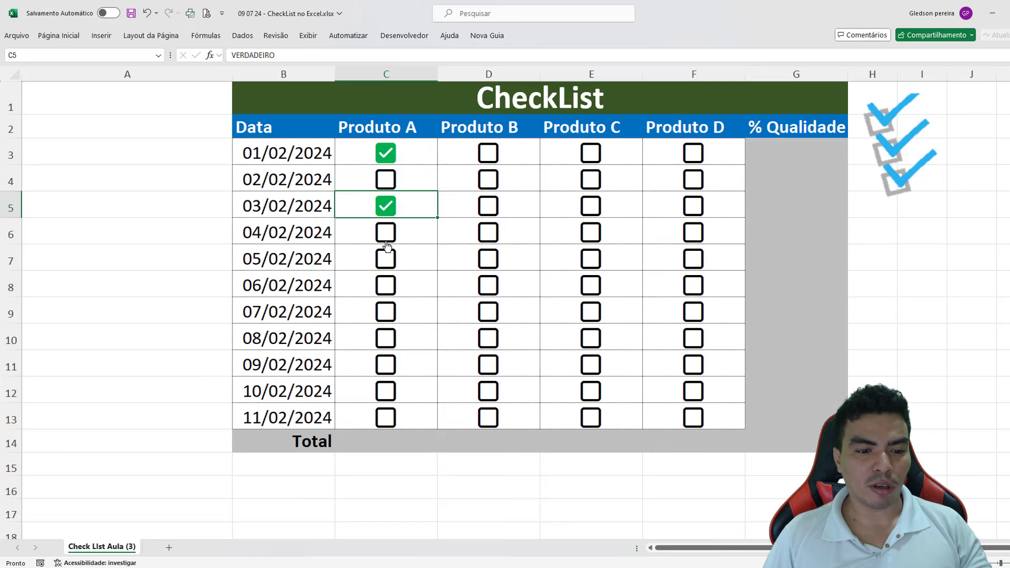
click(386, 233)
click(386, 258)
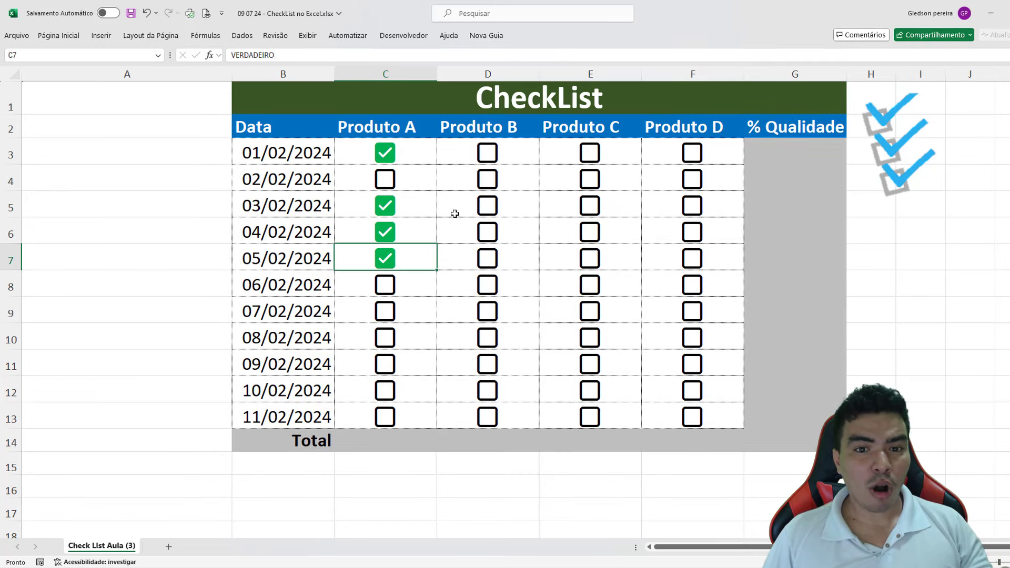
mouse_move(372, 145)
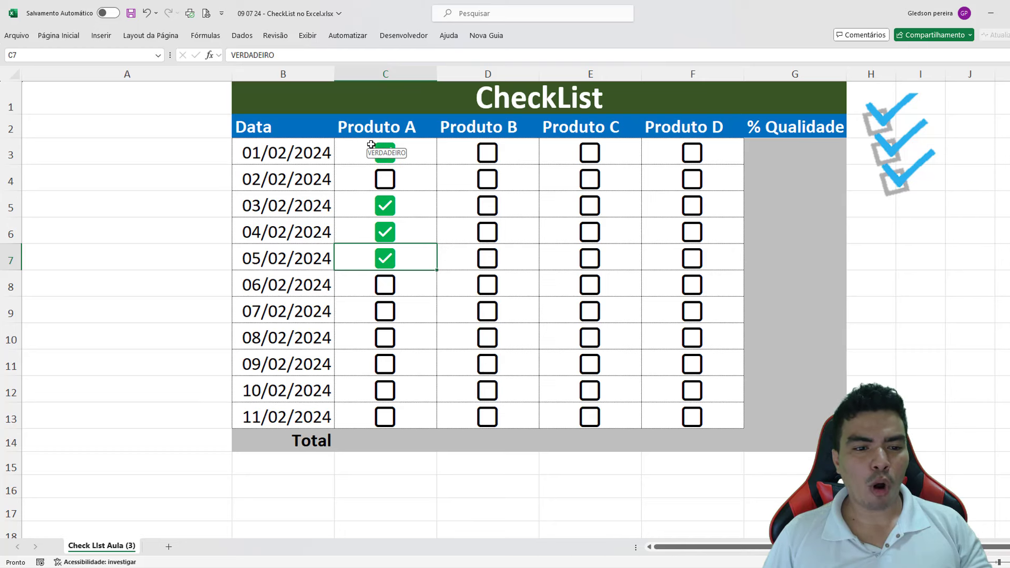
drag(366, 144, 674, 417)
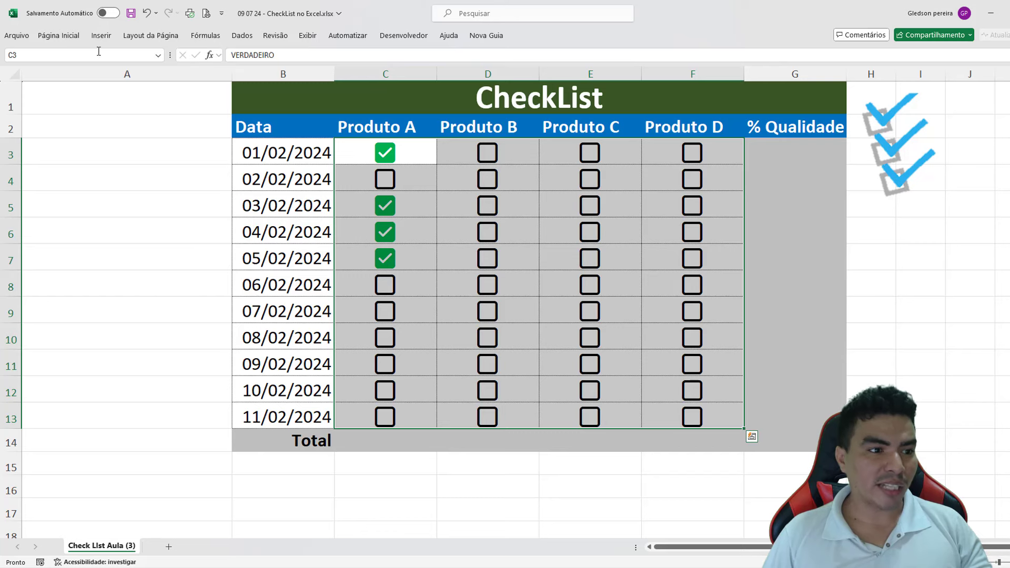
Step: Add a second conditional formatting rule giving cells equal to falso a red font
click(62, 36)
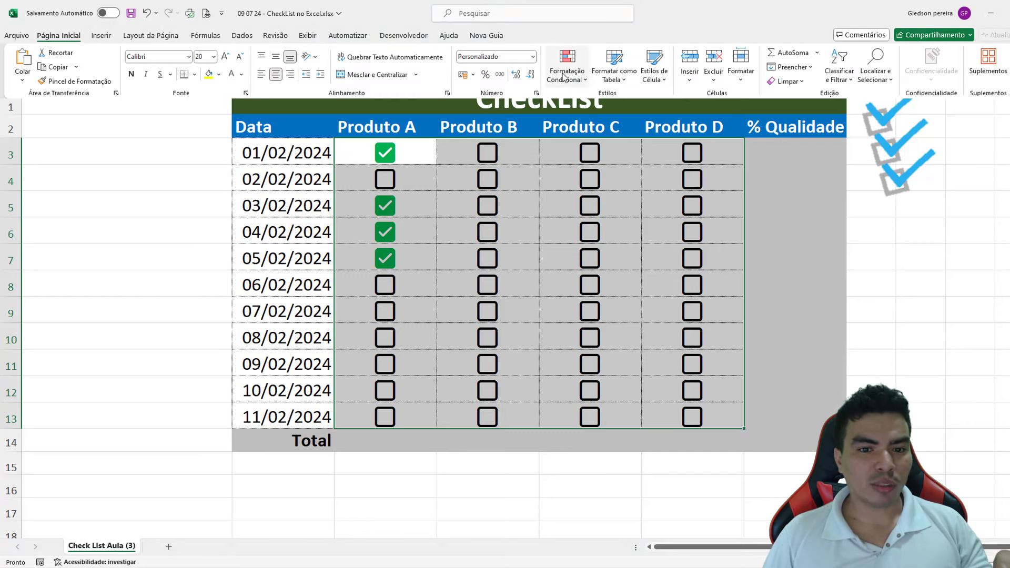
click(564, 76)
click(585, 215)
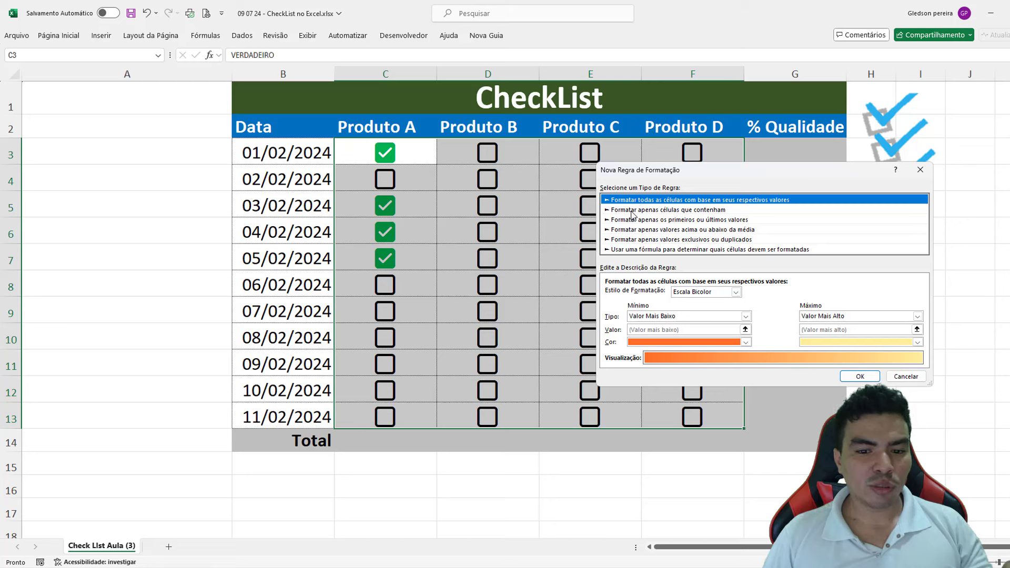
click(632, 211)
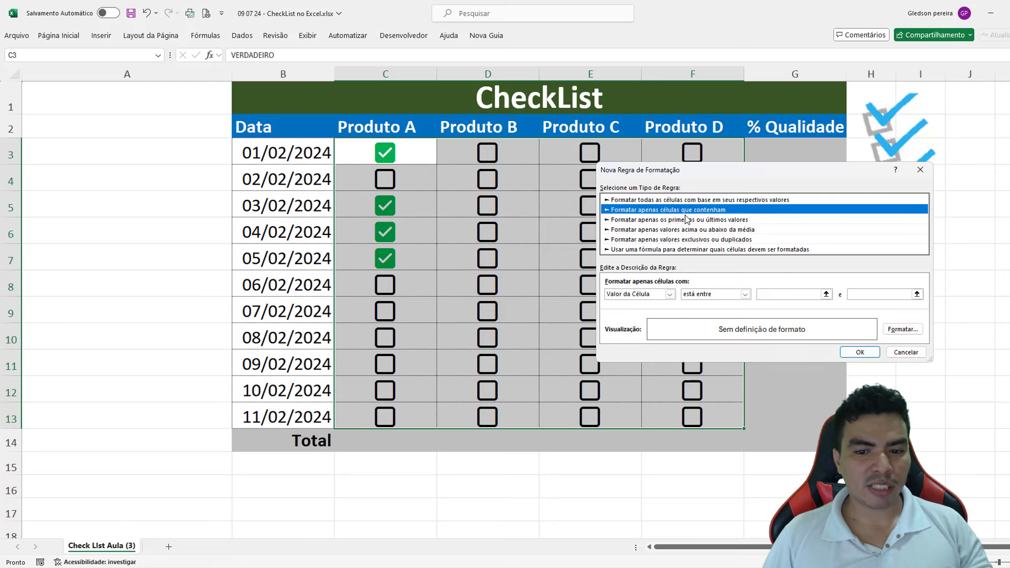
click(745, 294)
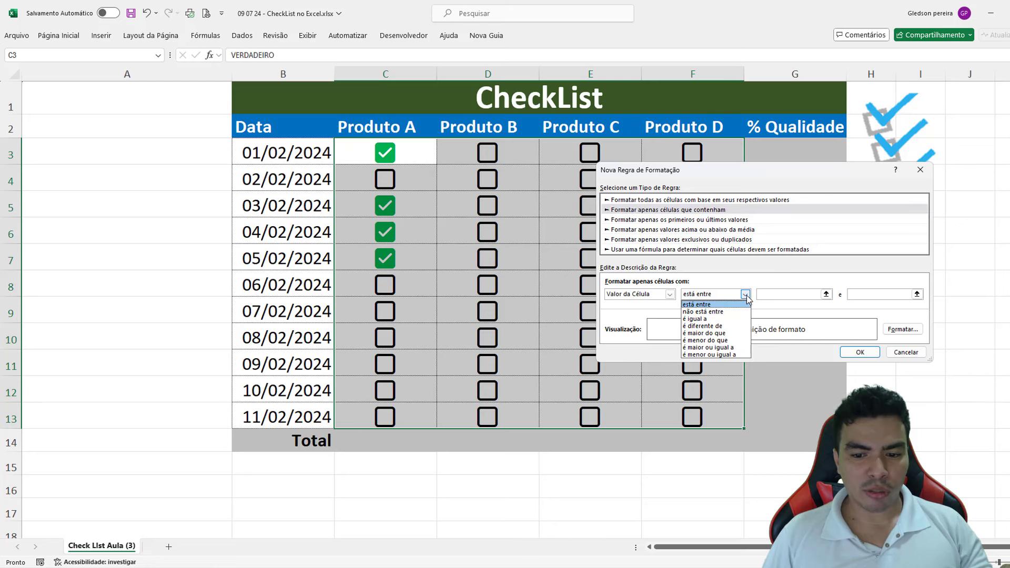
click(699, 318)
click(784, 295)
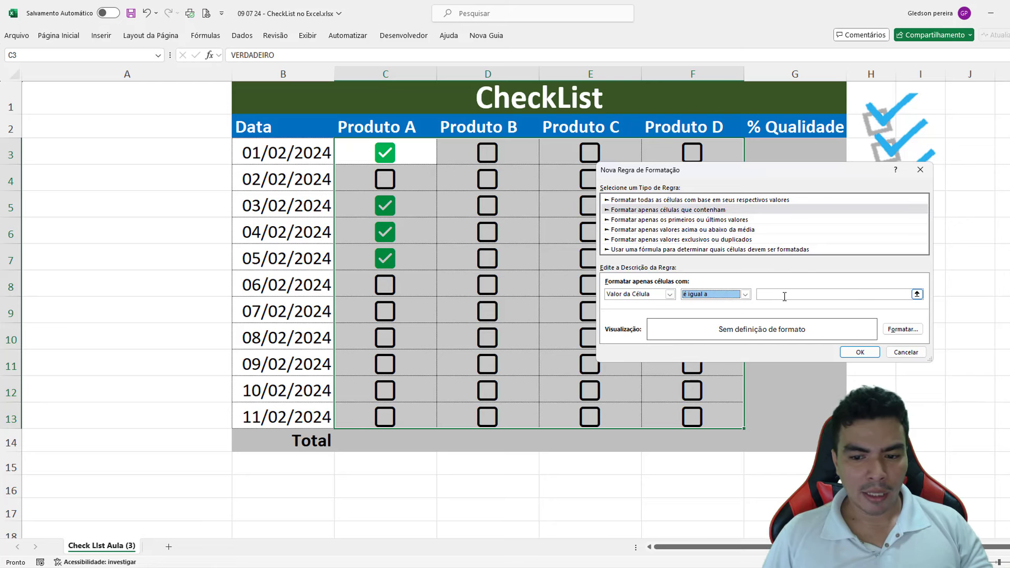
text(falso)
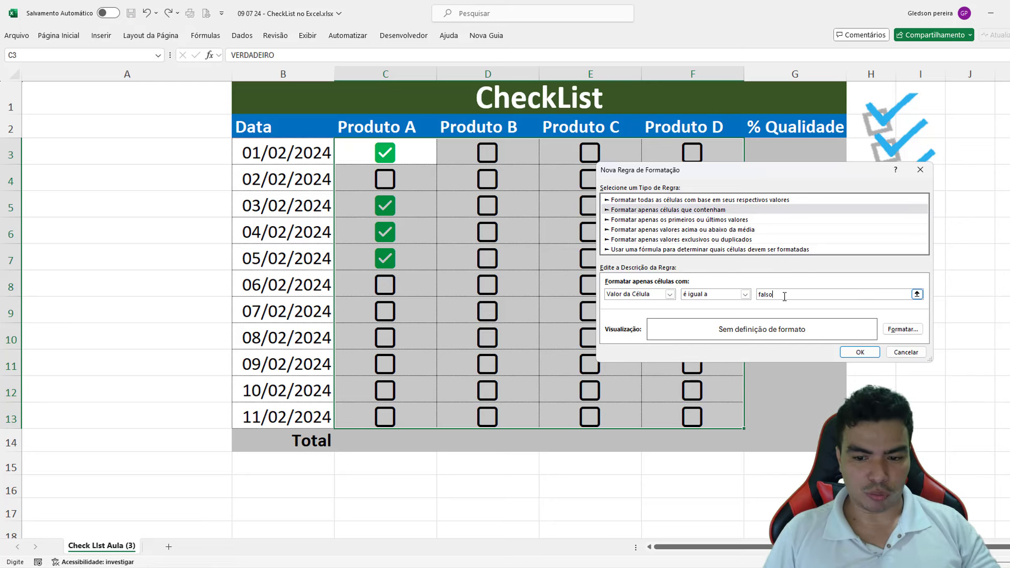
click(903, 329)
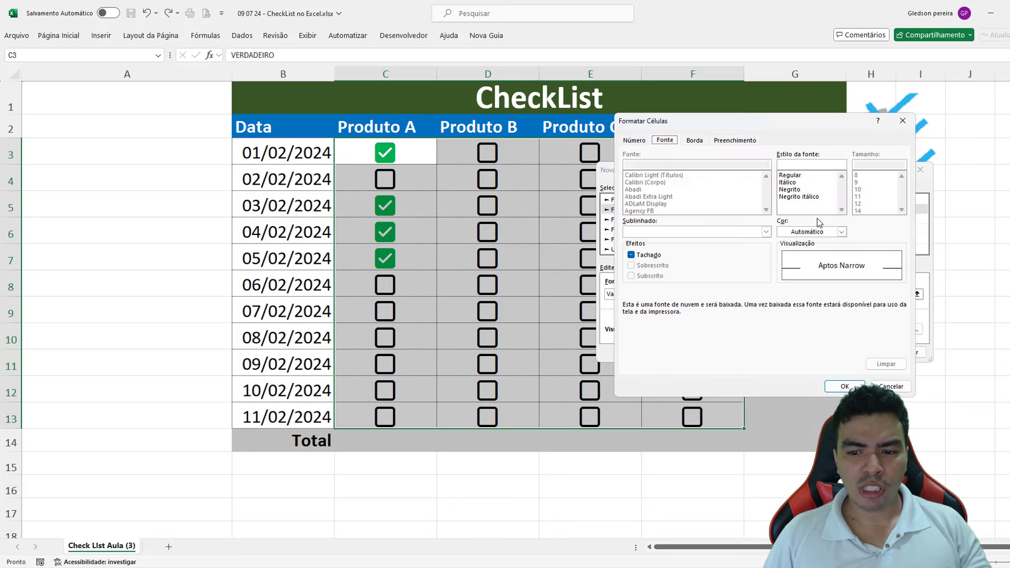
click(840, 233)
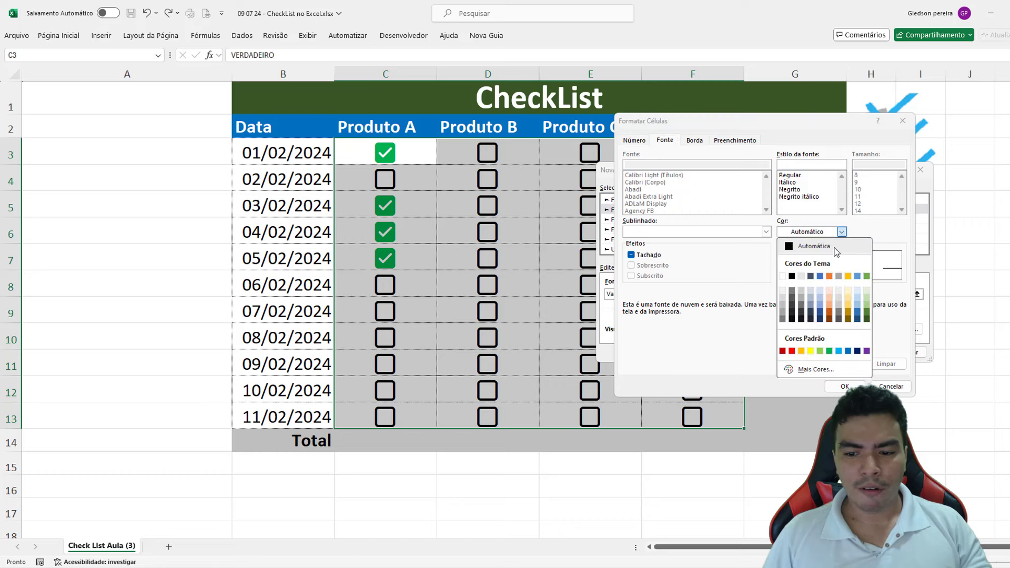
click(791, 351)
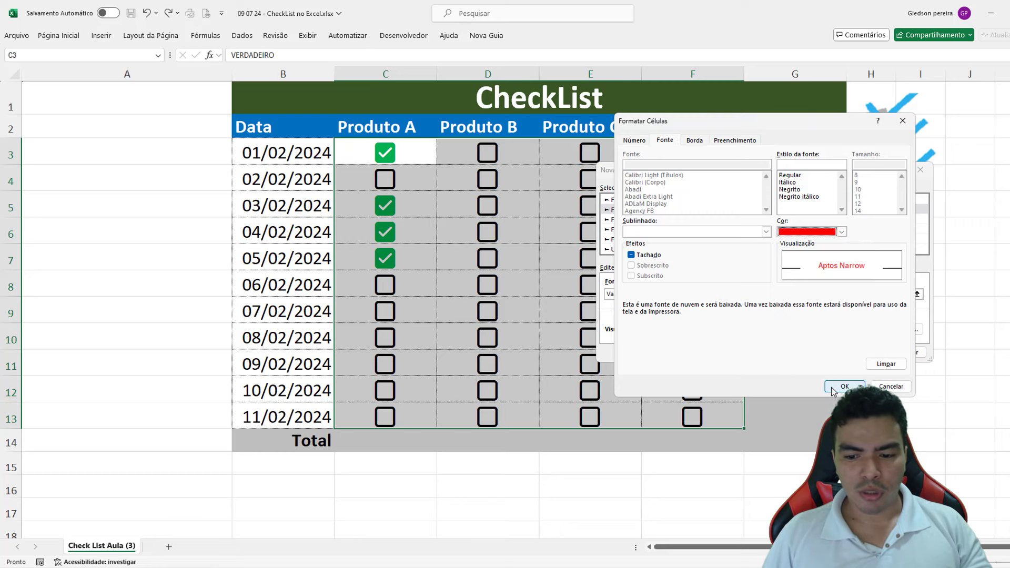
click(831, 387)
click(857, 353)
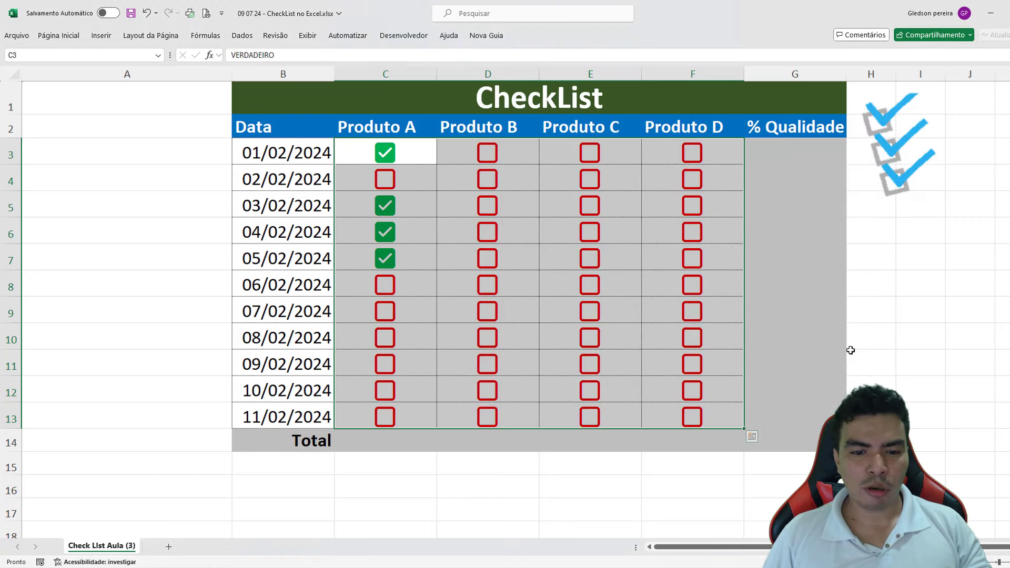
Step: Tick the E7–E9 and D4, D6–D9 checkboxes, then select the Produto A total cell C14
click(589, 261)
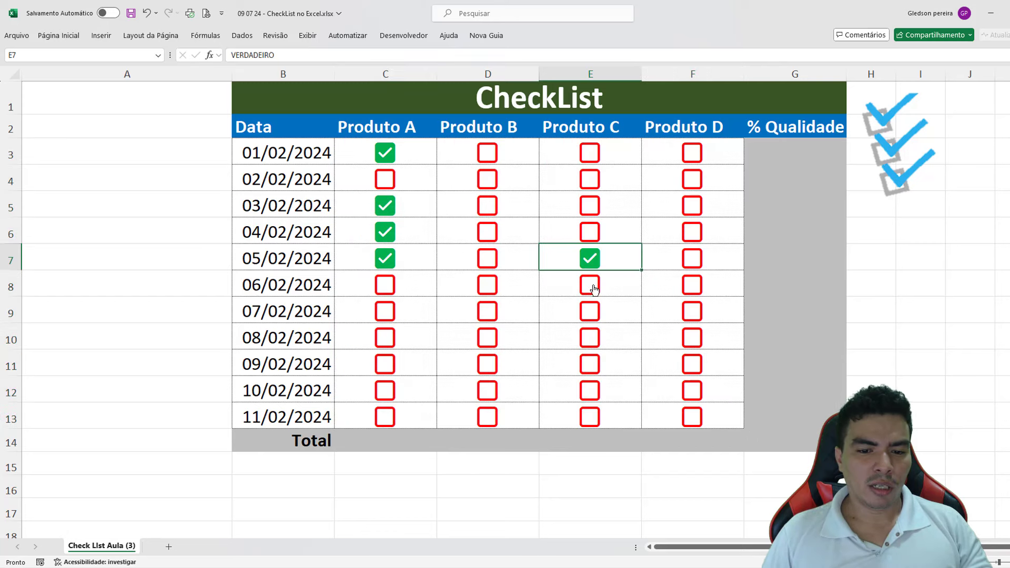
click(592, 289)
click(588, 315)
click(492, 312)
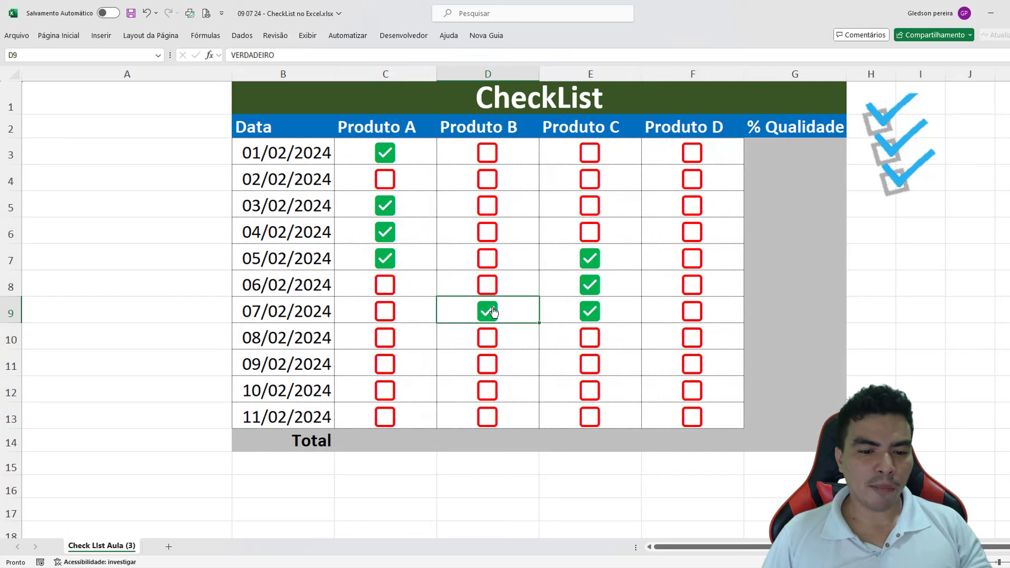
click(486, 288)
click(488, 261)
click(489, 240)
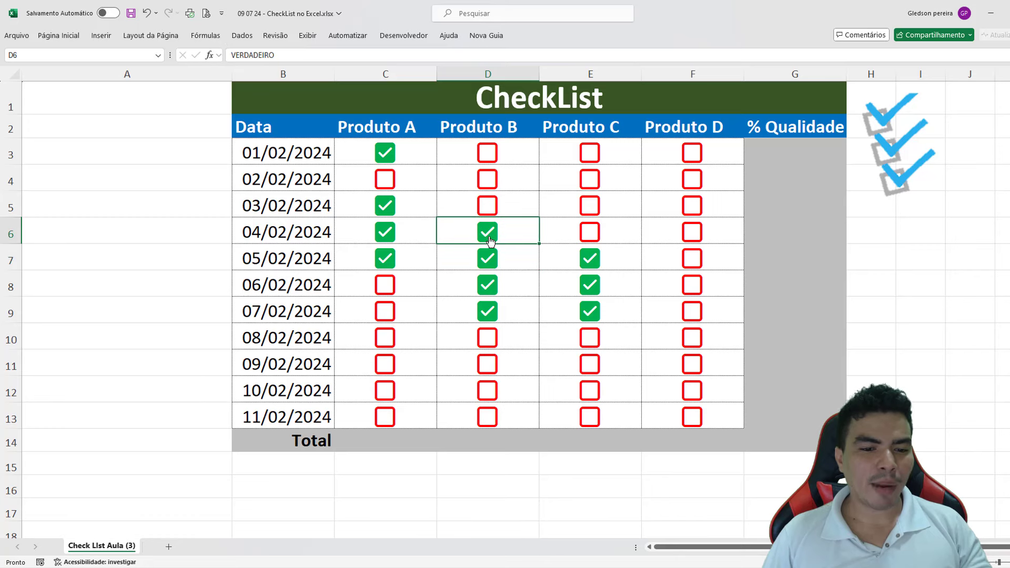
click(487, 185)
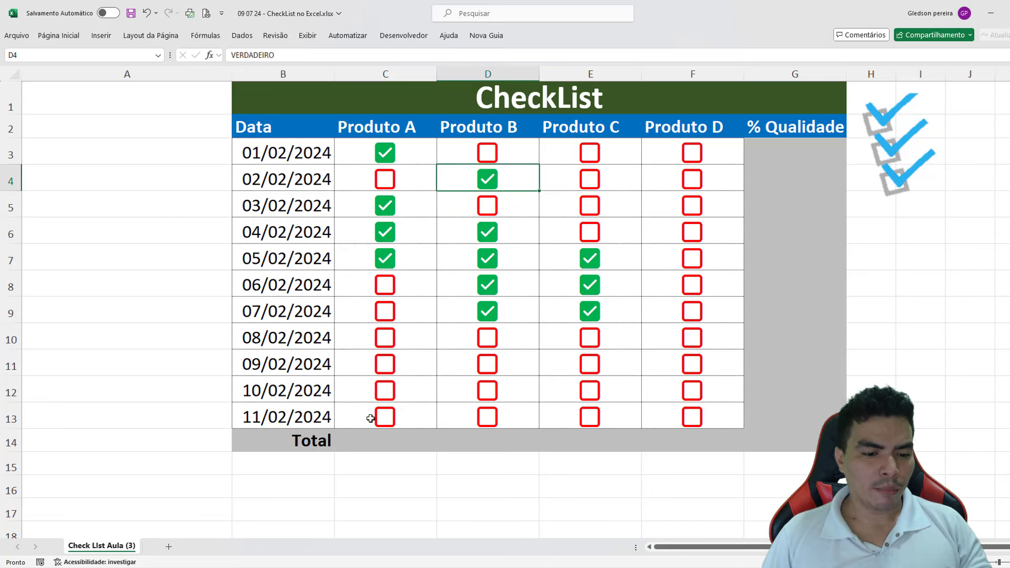
click(414, 437)
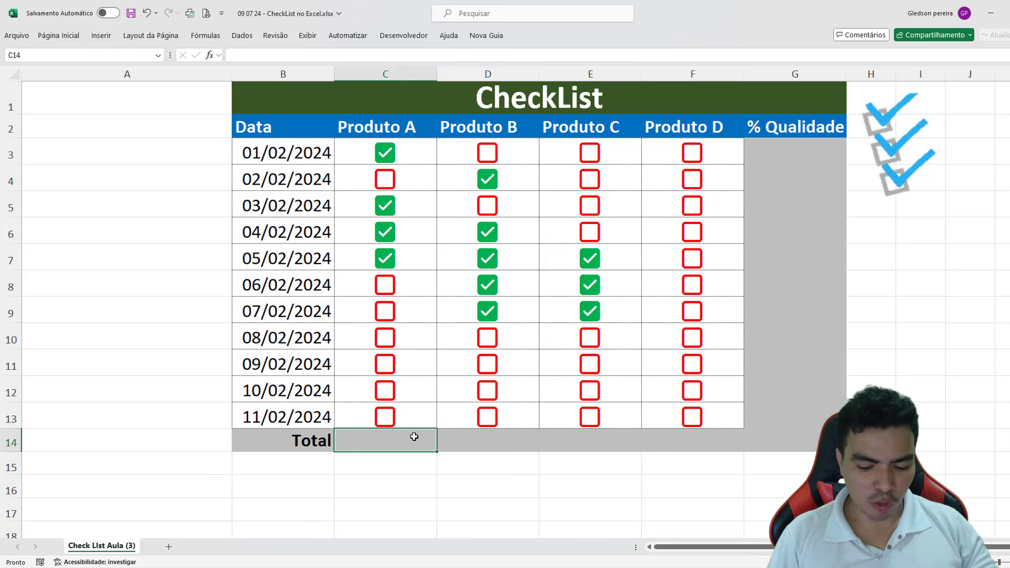
Step: Enter =CONT.SE(C3:C13;VERDADEIRO) in C14, counting four ticked boxes (400%)
text(=cont)
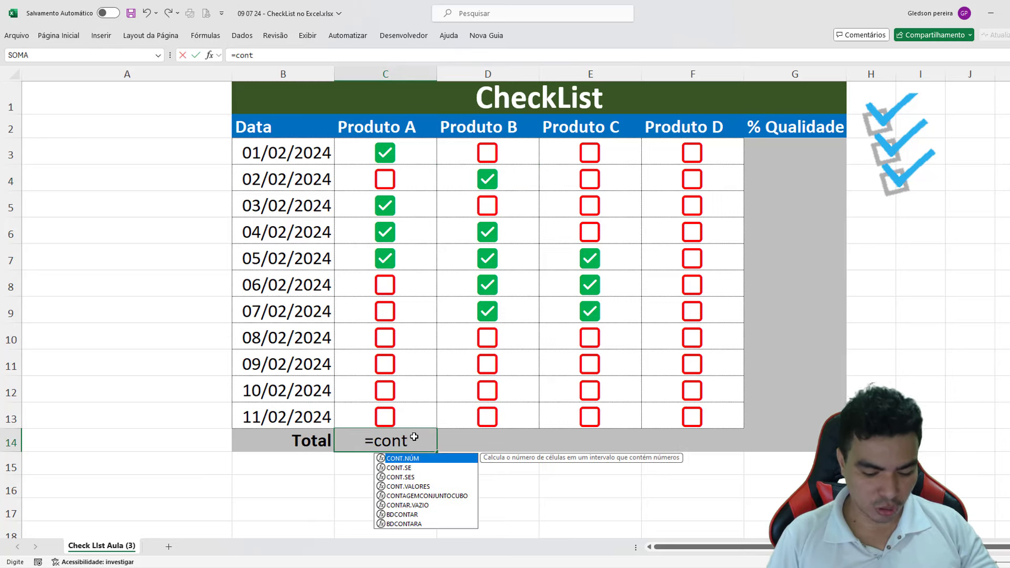
text(.se)
key(Tab)
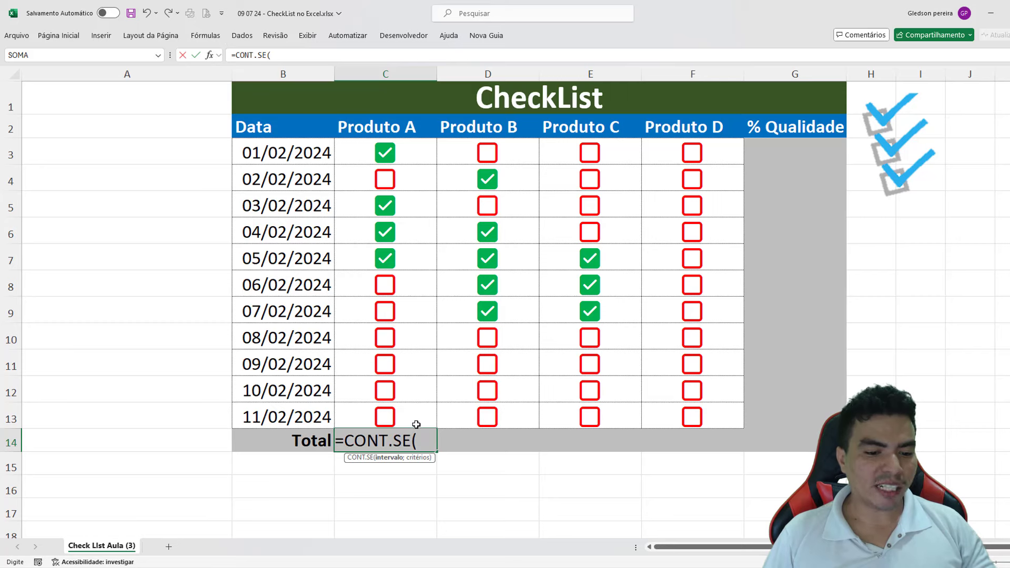
drag(421, 161, 416, 408)
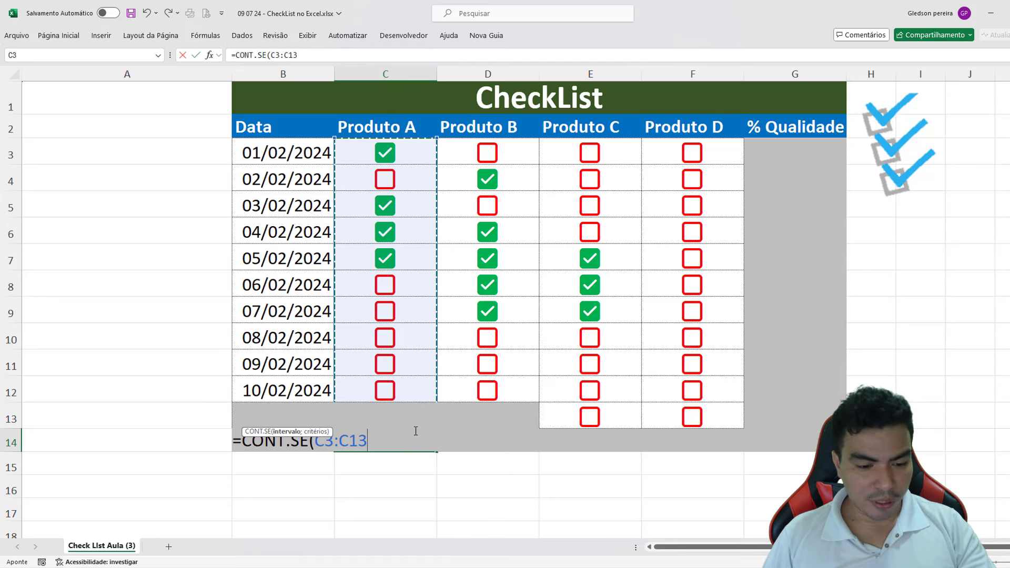
text(;ver)
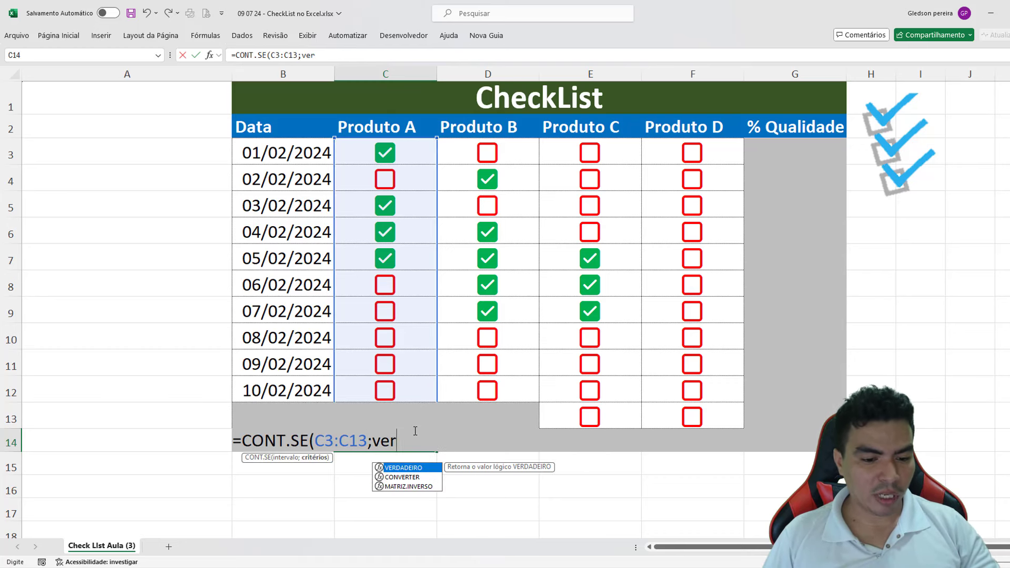
key(Tab)
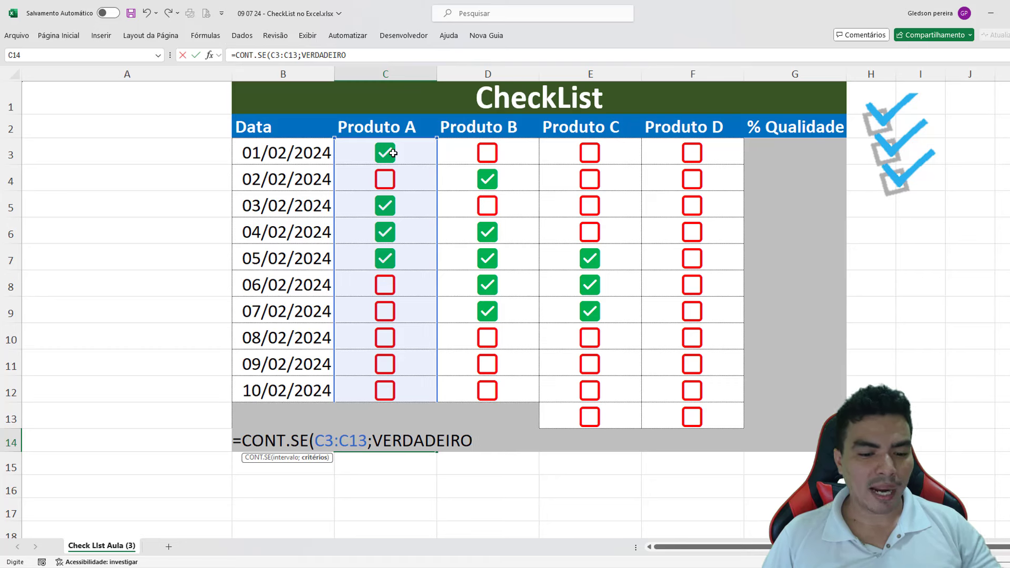
key(Return)
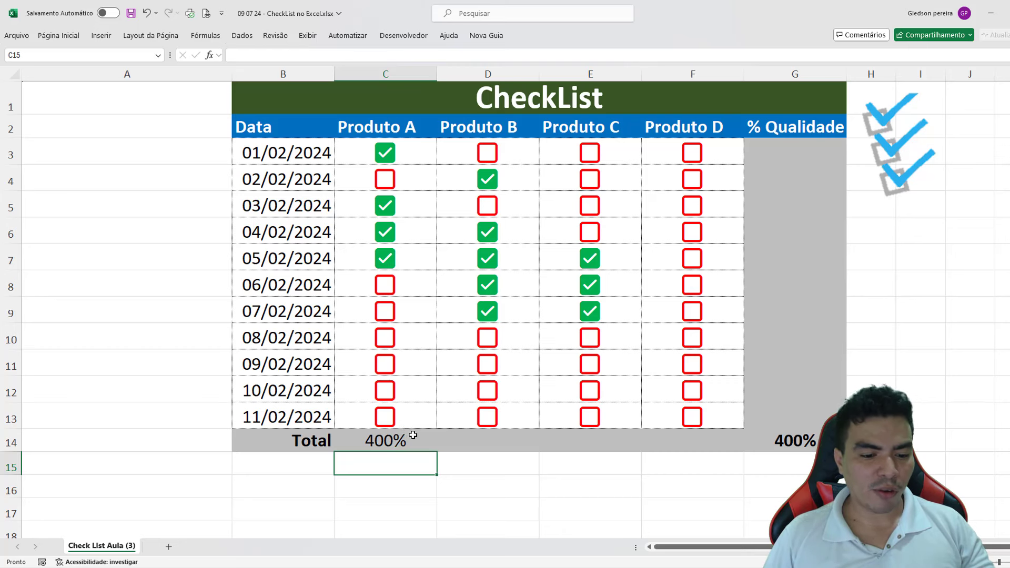
Step: Divide the C14 count by CONT.VALORES(C3:C13) so it shows 36%
click(413, 435)
click(363, 54)
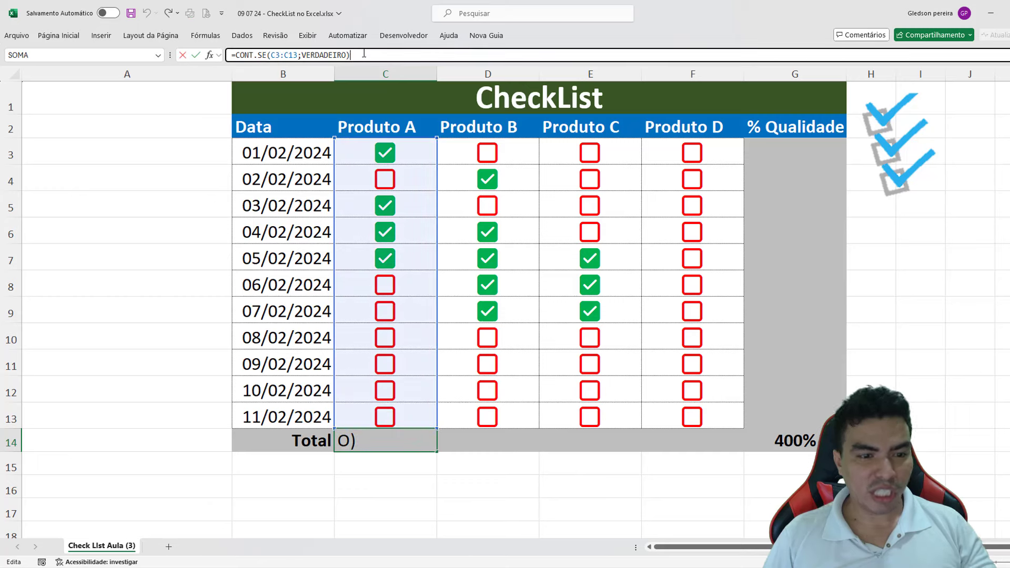
text(/c)
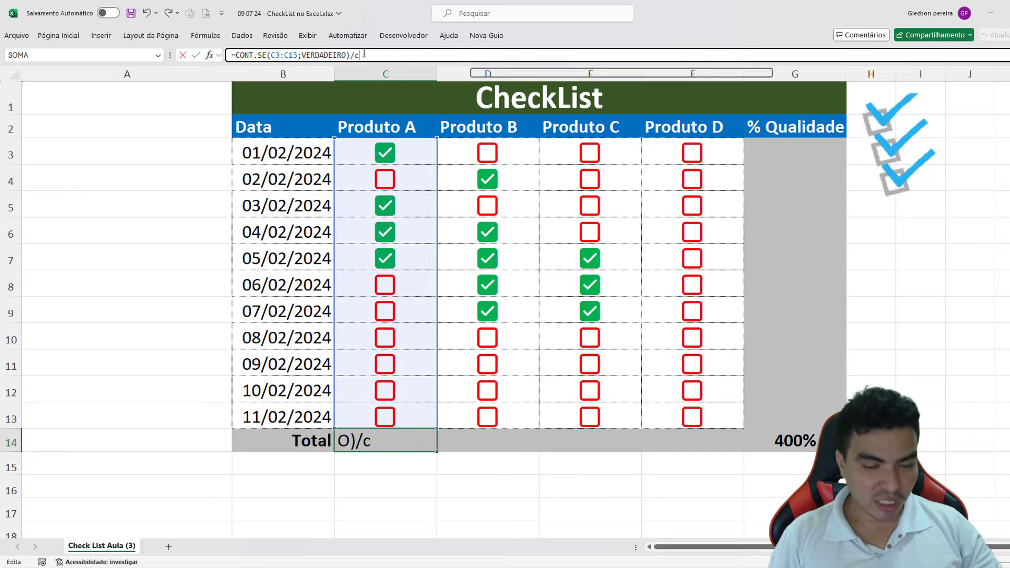
text(ont.v)
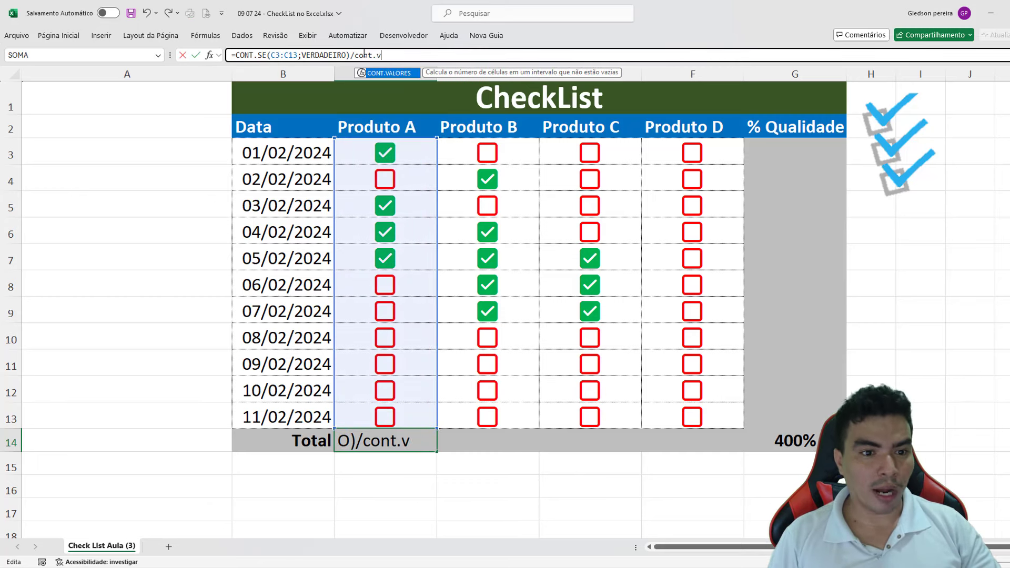
key(Tab)
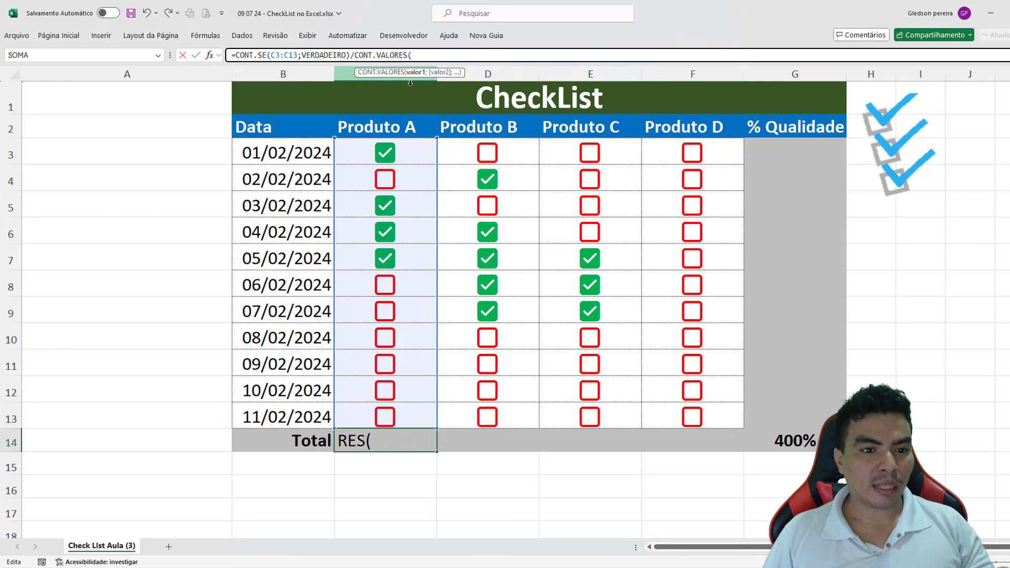
drag(409, 153, 422, 407)
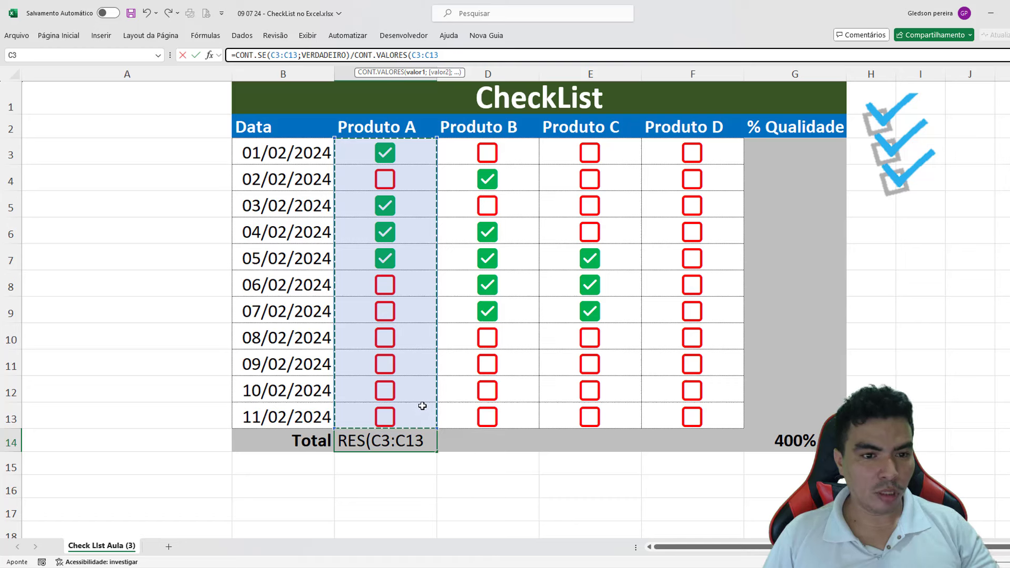
text())
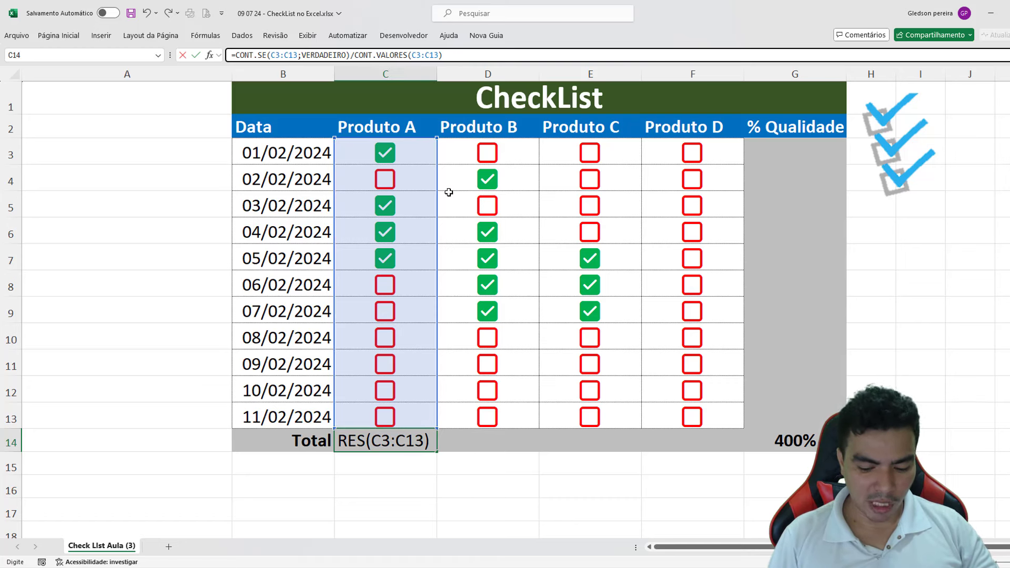
key(Return)
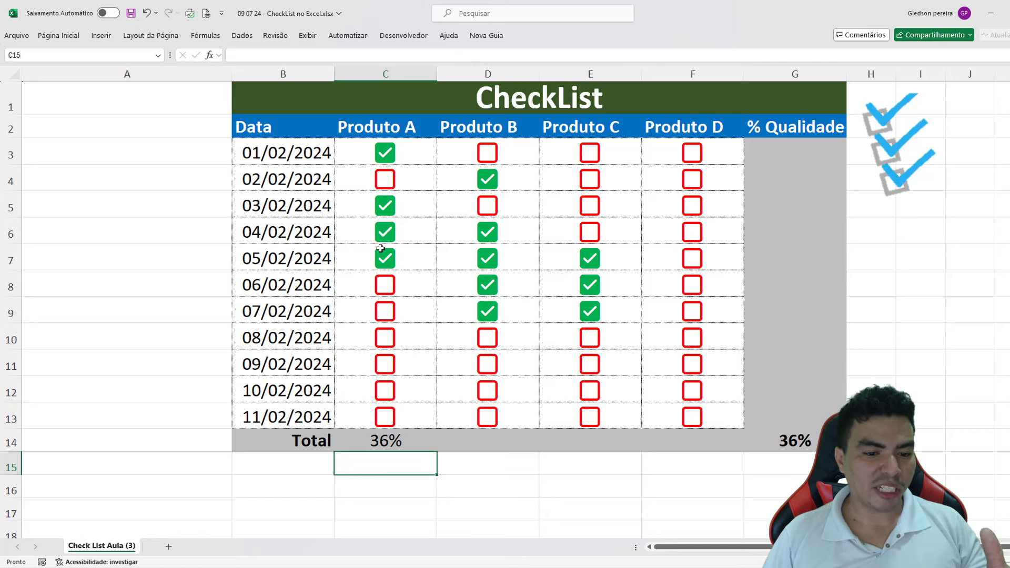
Step: Fill the C14 total formula across to F14, showing 45%, 27% and 0%
click(432, 442)
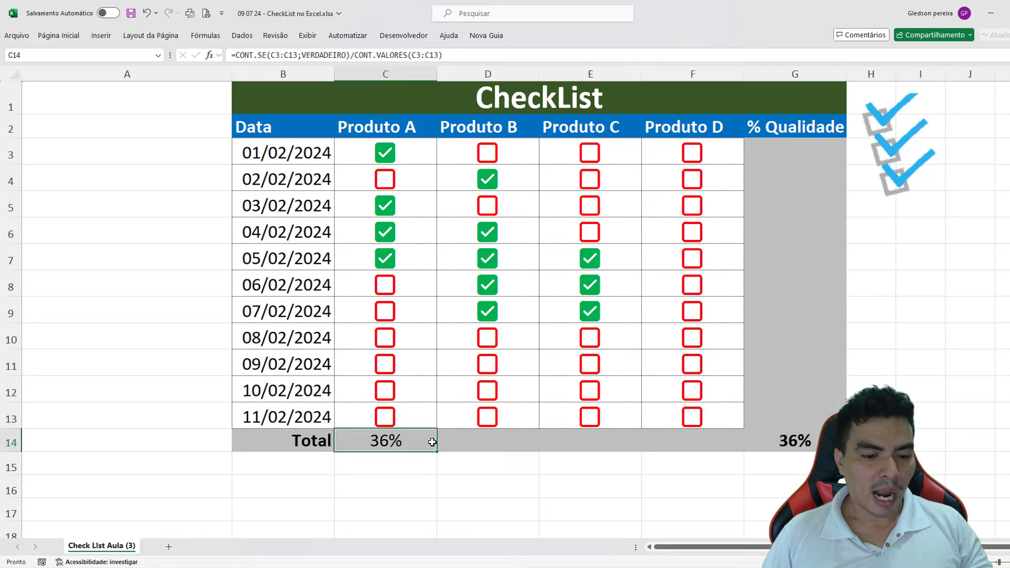
drag(435, 452, 508, 461)
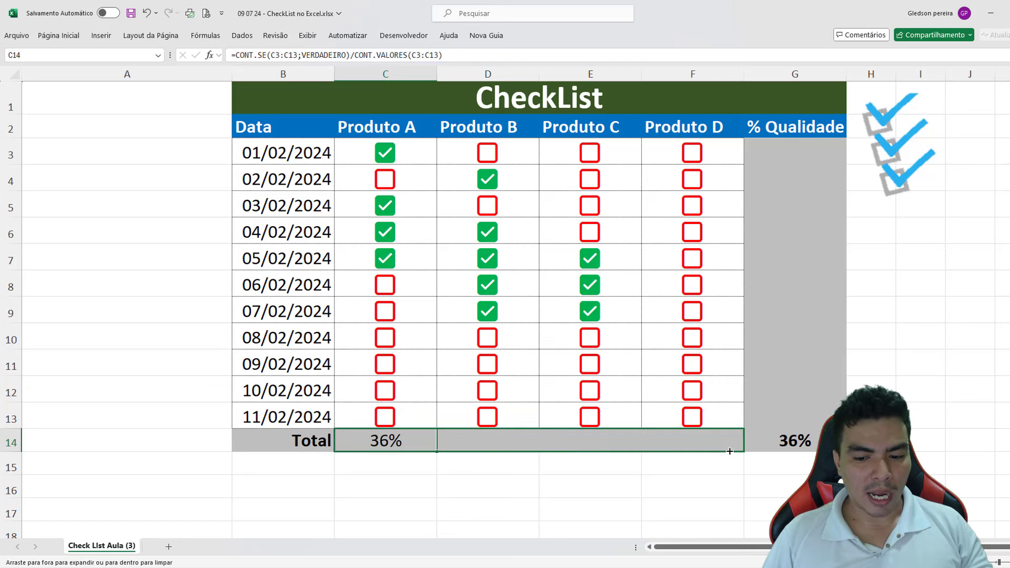
drag(729, 451, 727, 449)
click(920, 362)
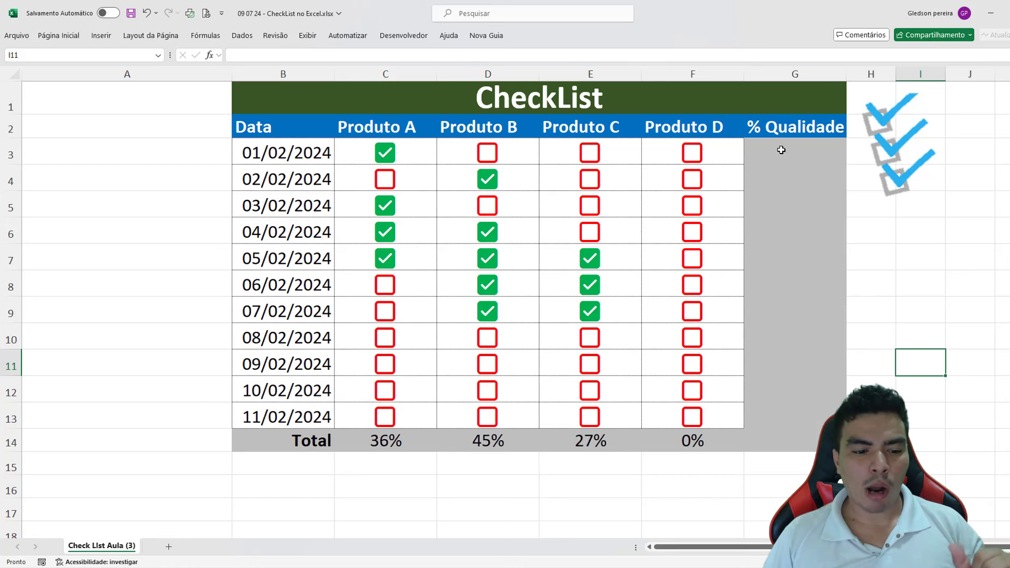
click(781, 150)
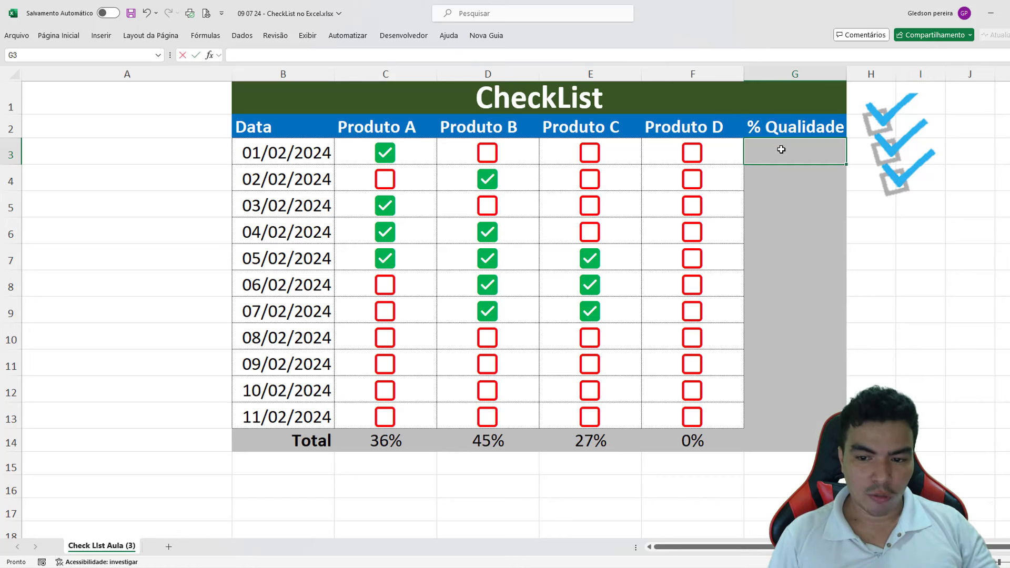
Step: Enter =CONT.SE(C3:F3;VERDADEIRO) in G3 to count the 01/02/2024 ticks
text(=cont.)
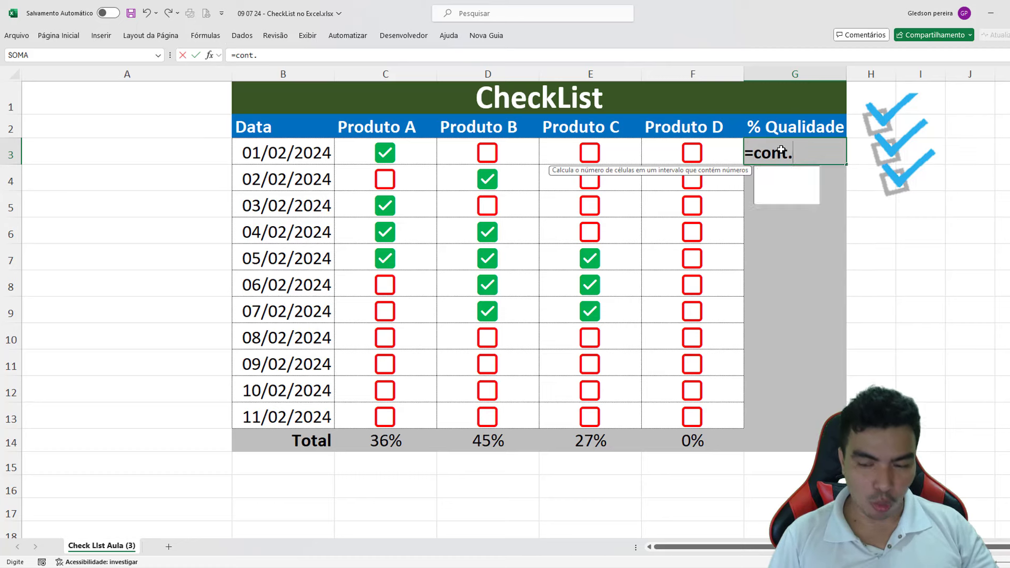
text(se)
key(Tab)
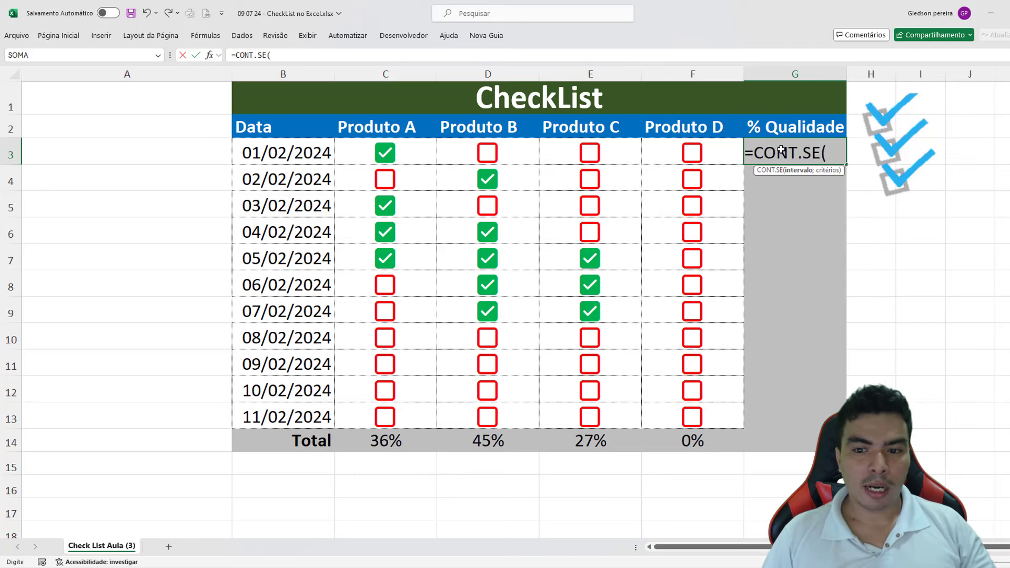
drag(351, 158, 689, 153)
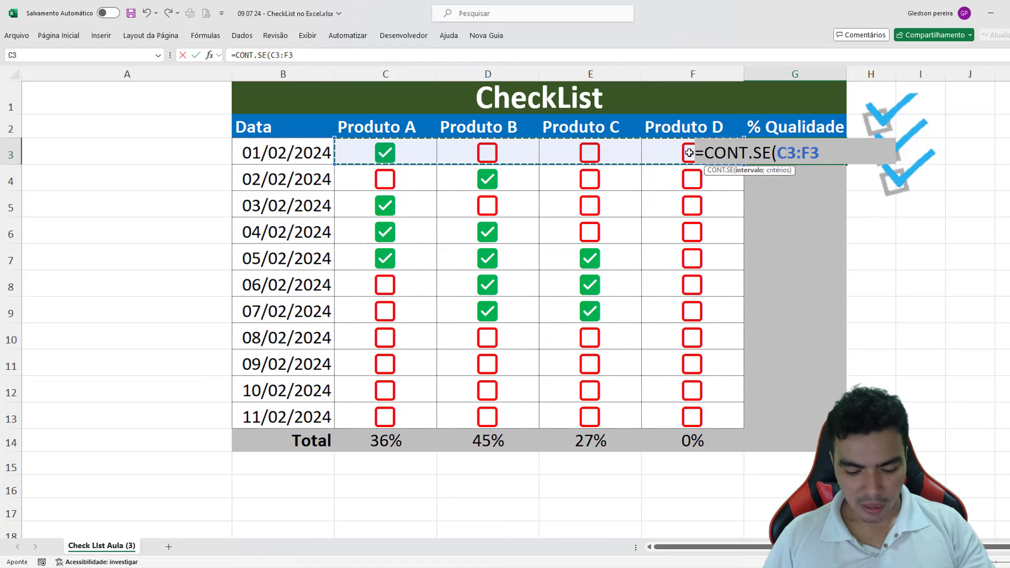
text(;verd)
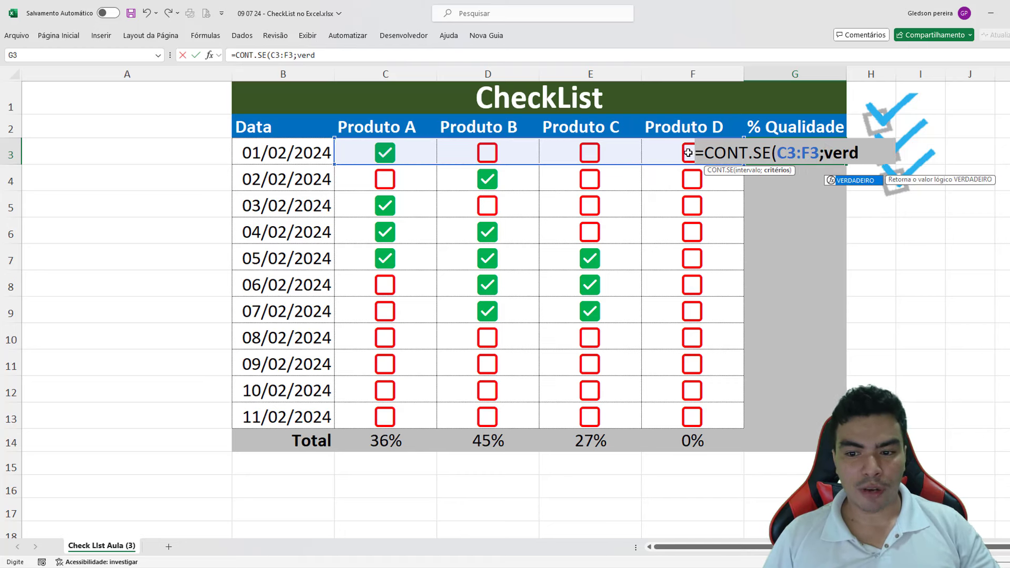
key(Tab)
key(Return)
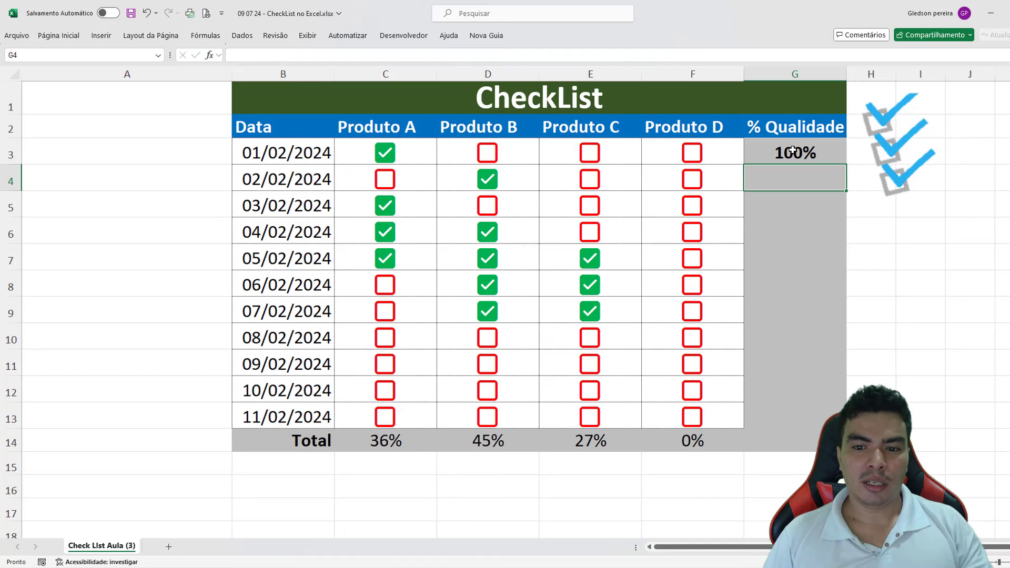
click(793, 151)
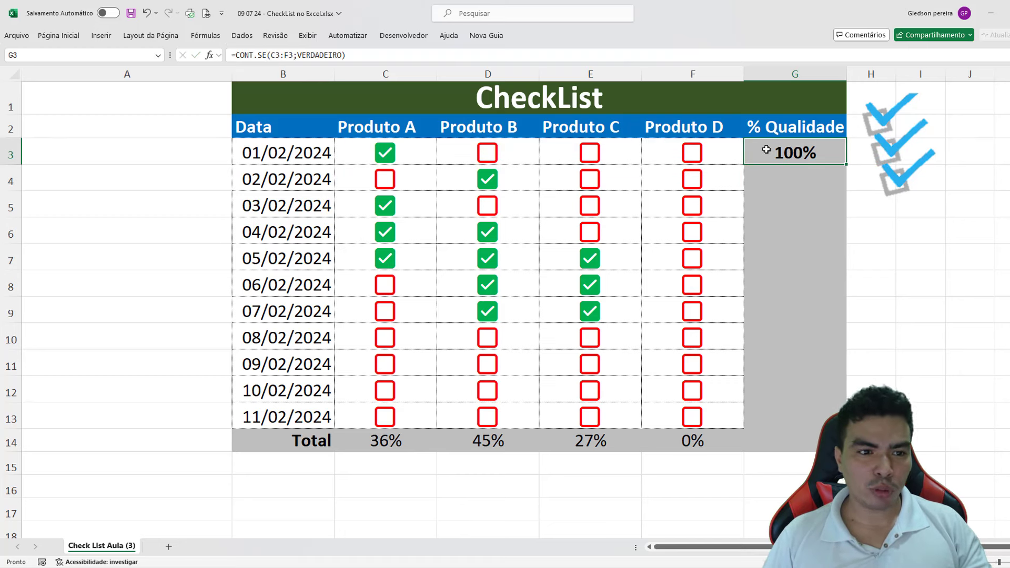
Step: Tick Produtos B, C and D for 01/02/2024 and reopen the G3 formula
click(488, 154)
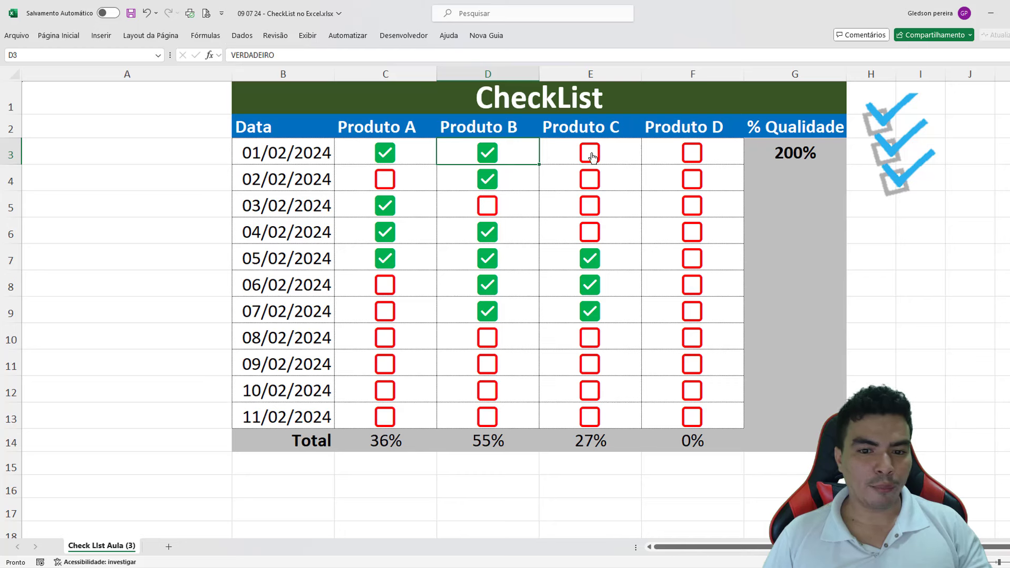
click(593, 157)
click(688, 156)
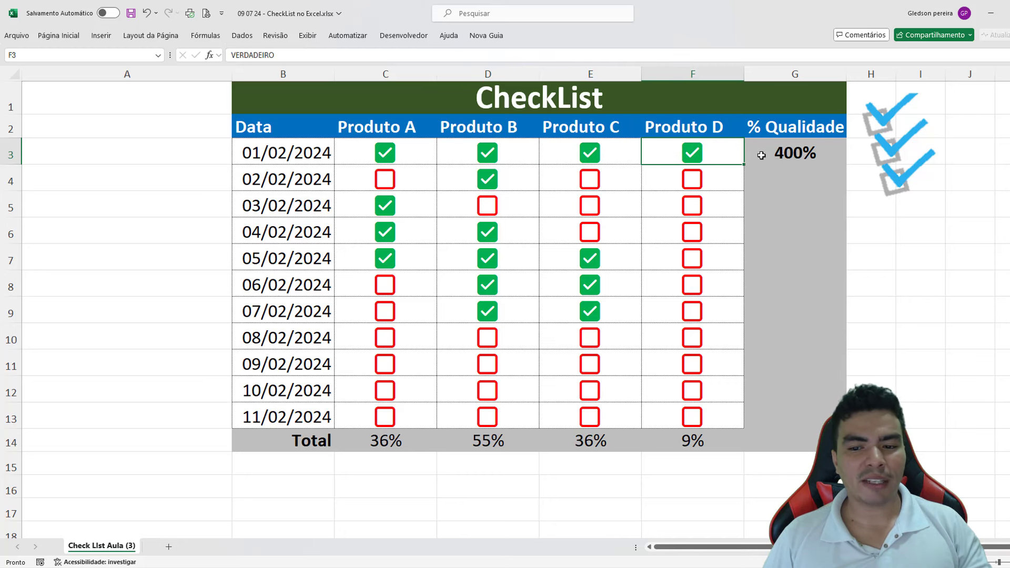
click(816, 157)
Step: Divide G3 by CONT.VALORES(C3:F3), then untick Produto D for 01/02/2024, giving 75%
click(361, 59)
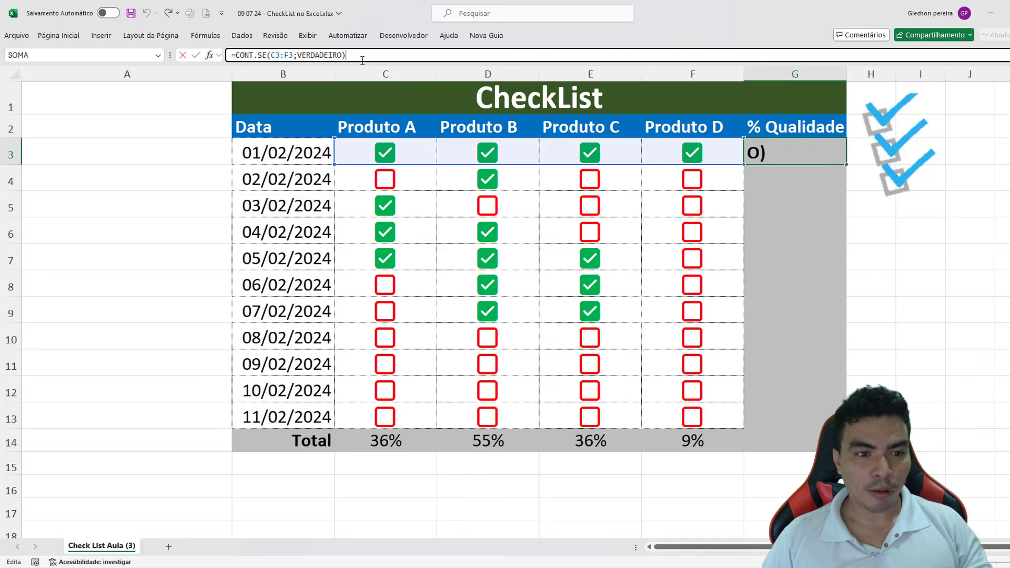
text(/con)
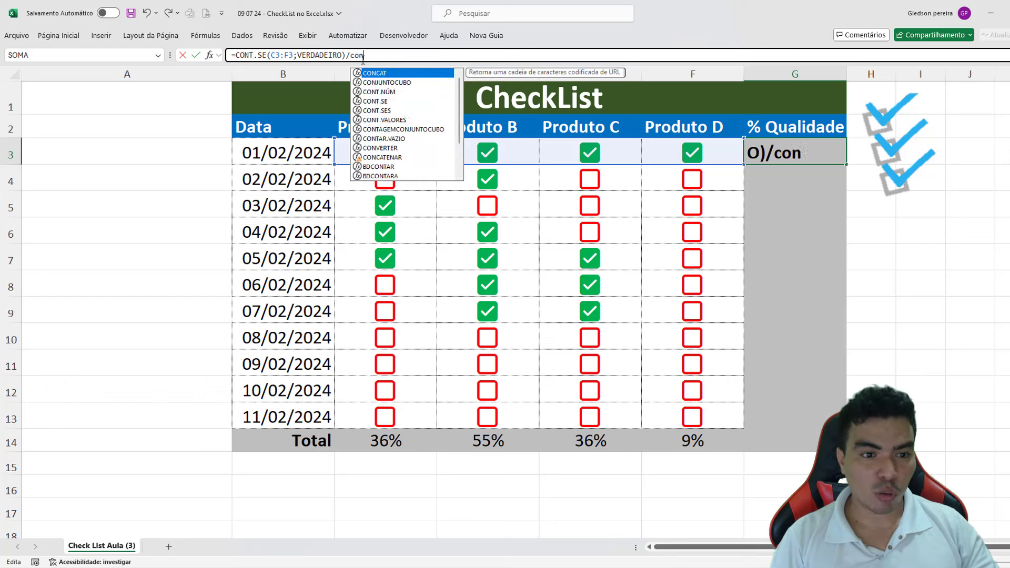
text(t.va)
key(Tab)
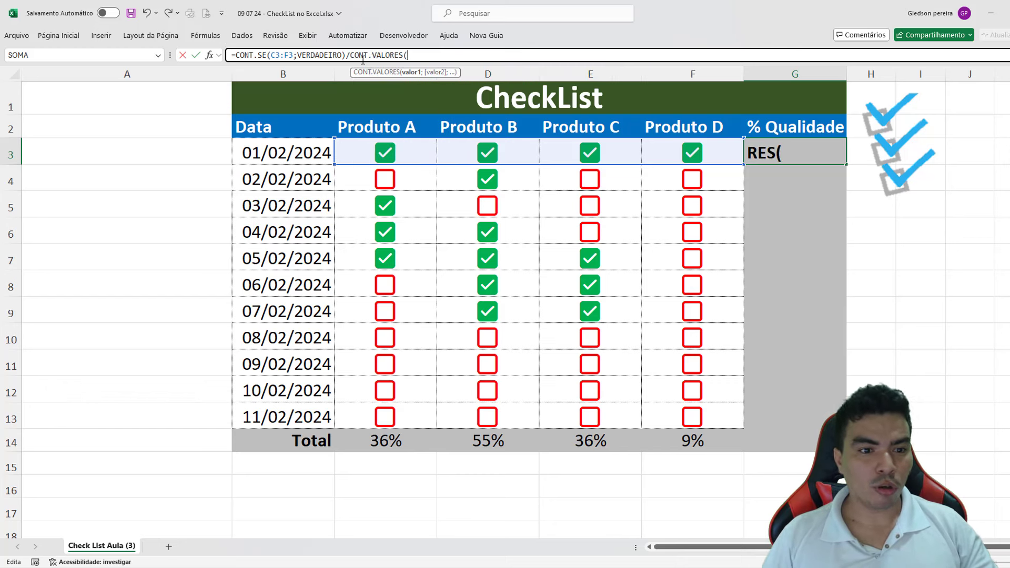
drag(394, 159, 671, 150)
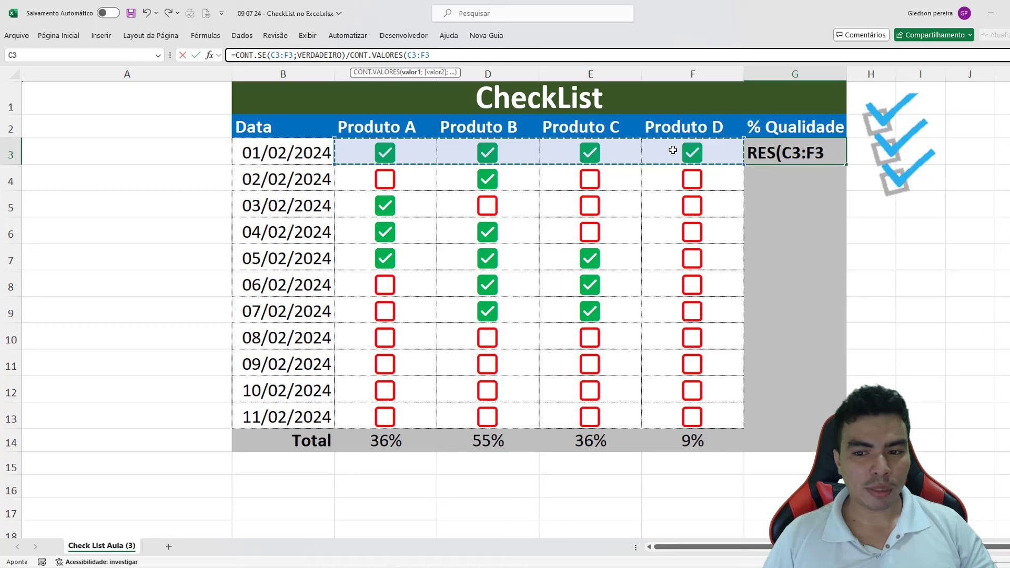
text())
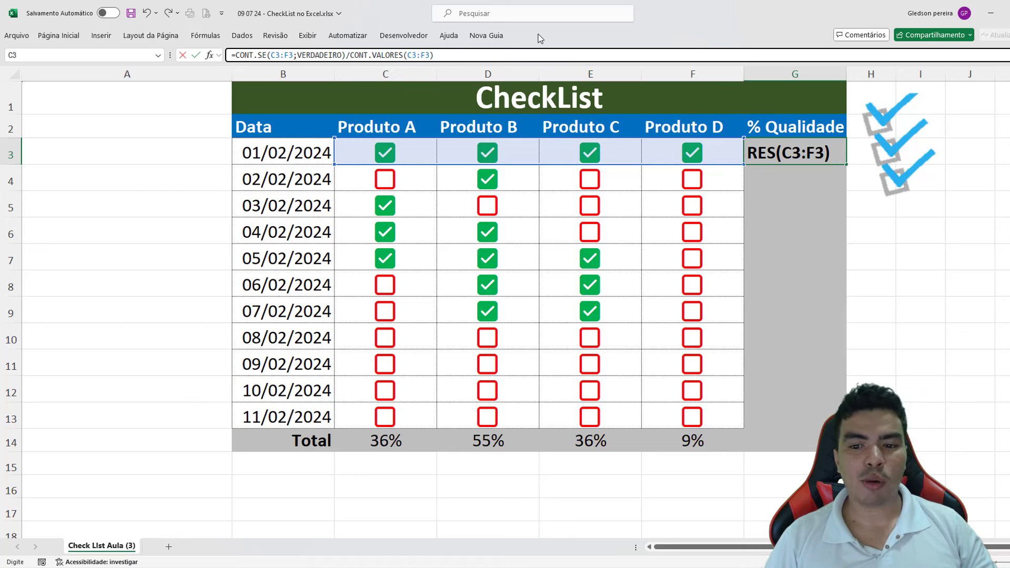
key(Return)
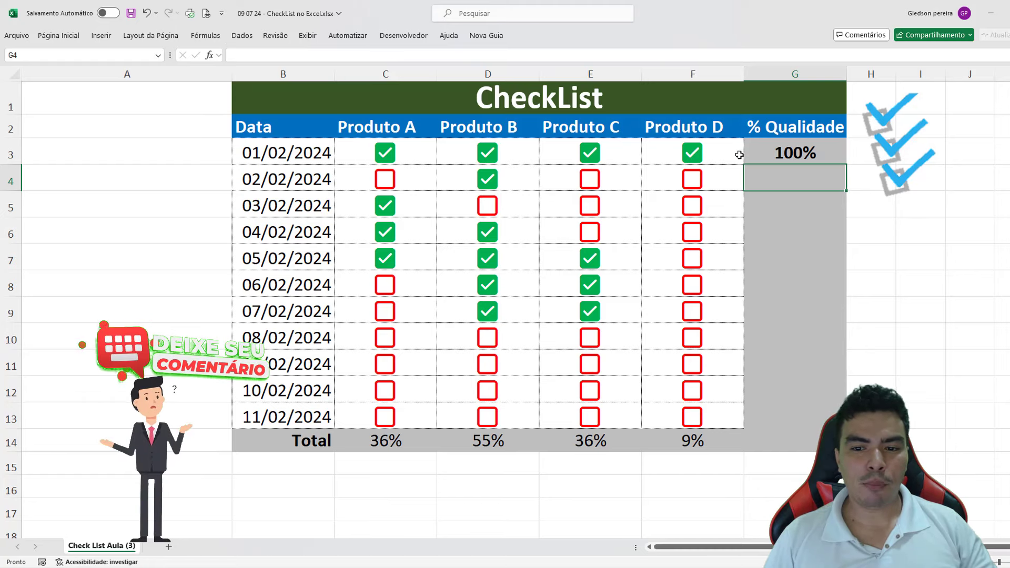
click(692, 152)
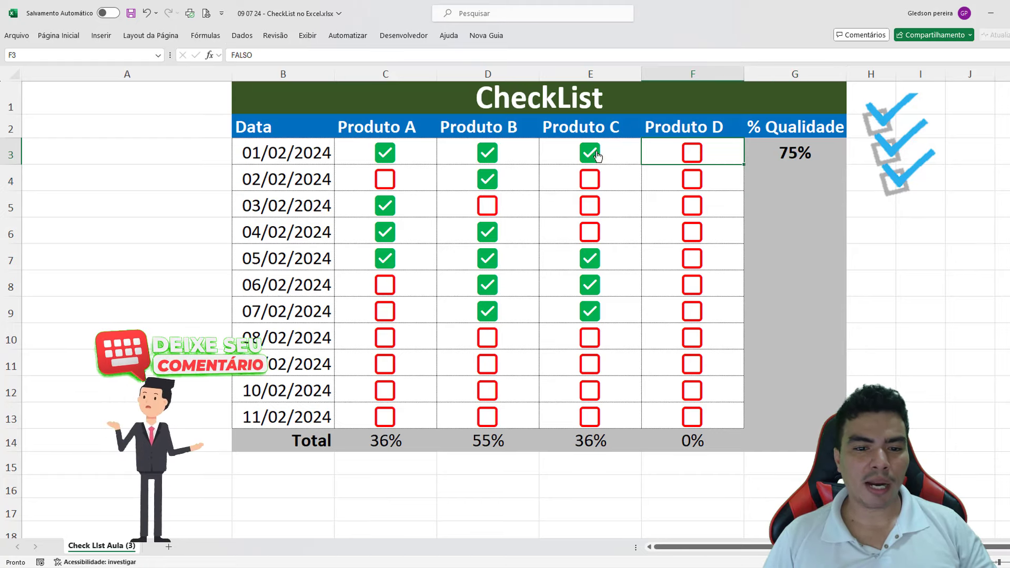
click(825, 154)
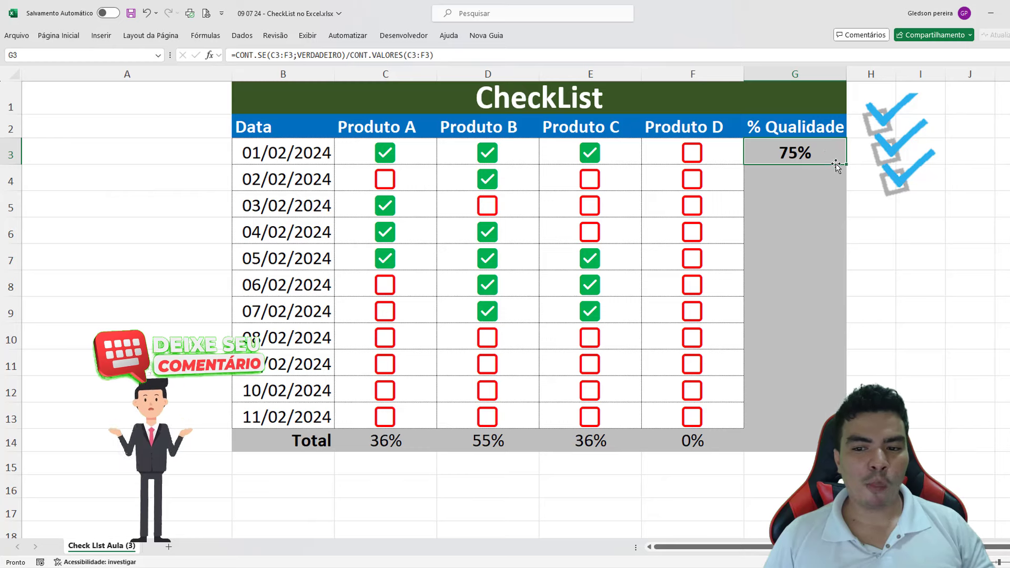
Step: Fill the % Qualidade formula from G3 down to G14 for every date row
drag(836, 165, 837, 449)
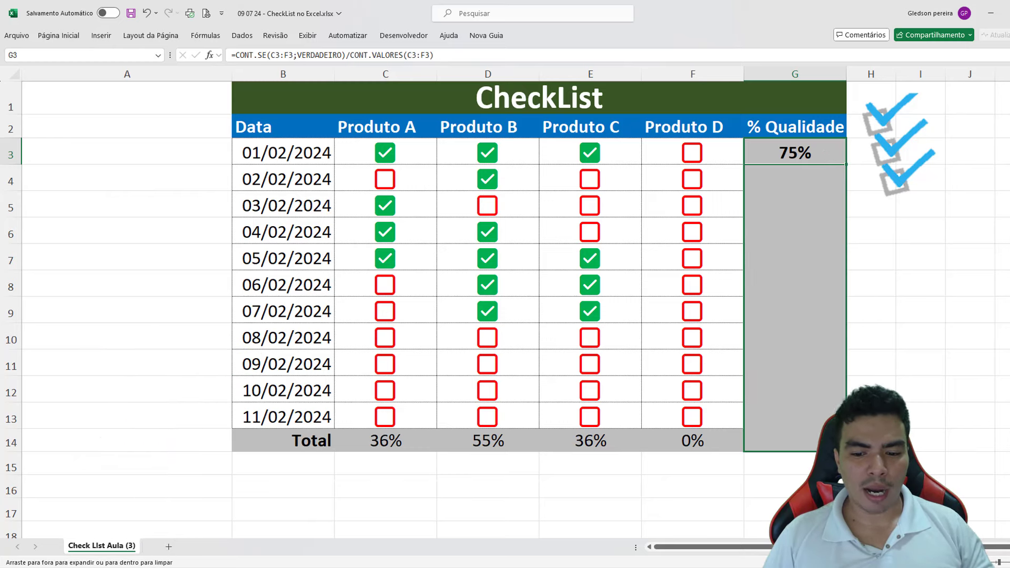
drag(837, 449, 820, 426)
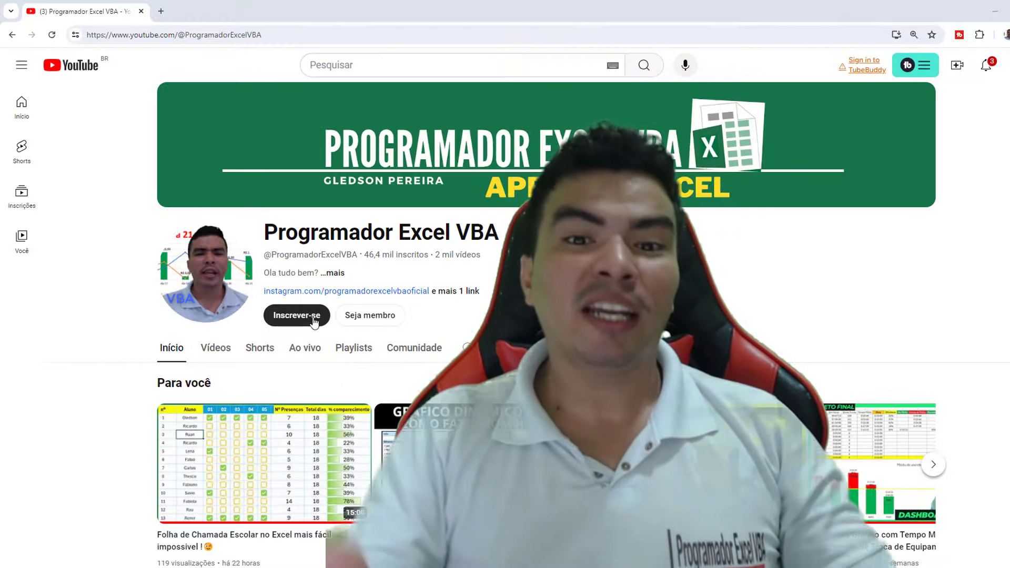
Step: Subscribe to the Programador Excel VBA channel with notifications set to Todas
click(312, 317)
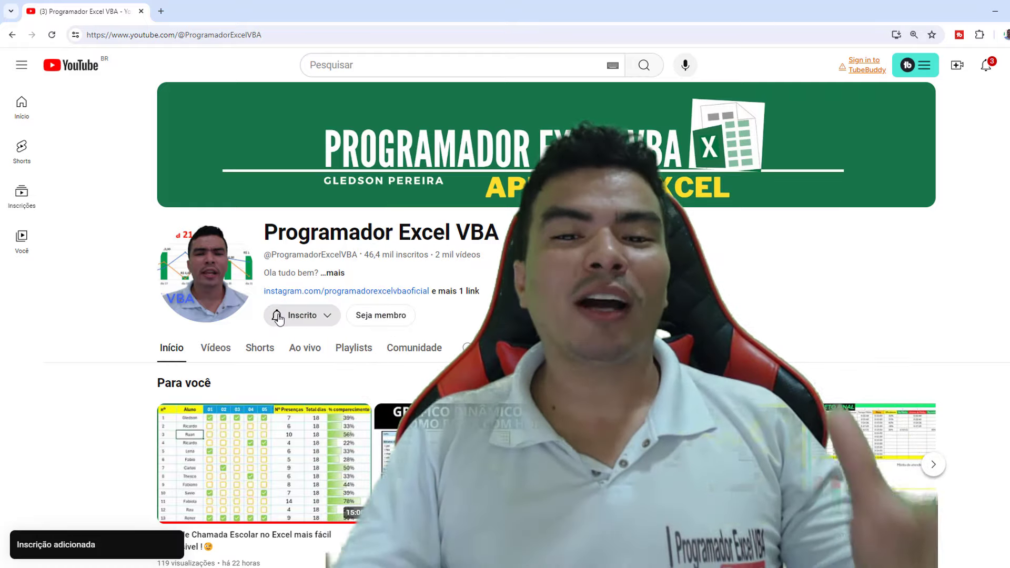
click(278, 317)
click(292, 343)
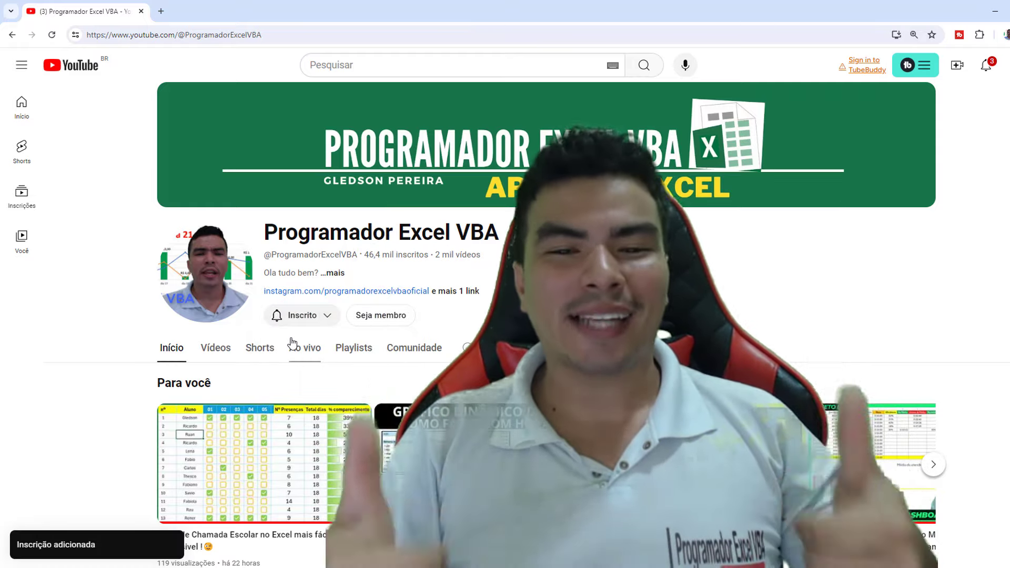